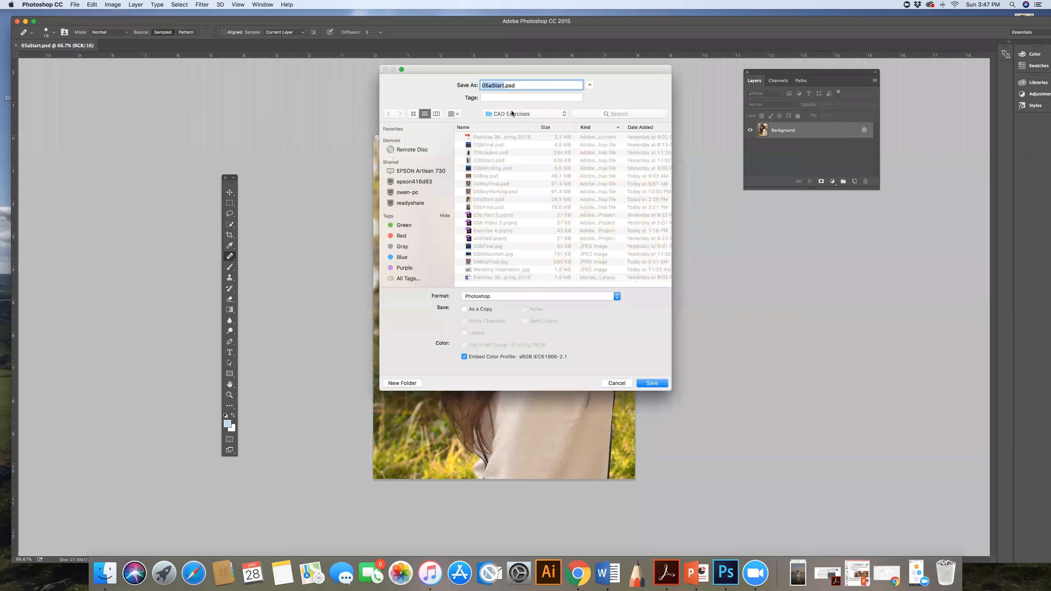
Step: Save the photo under the new file name 05aWorking.psd in the CAD Exercises folder
key("Right")
key("BackSpace")
key("BackSpace")
key("BackSpace")
key("BackSpace")
key("BackSpace")
type("Working")
key("Return")
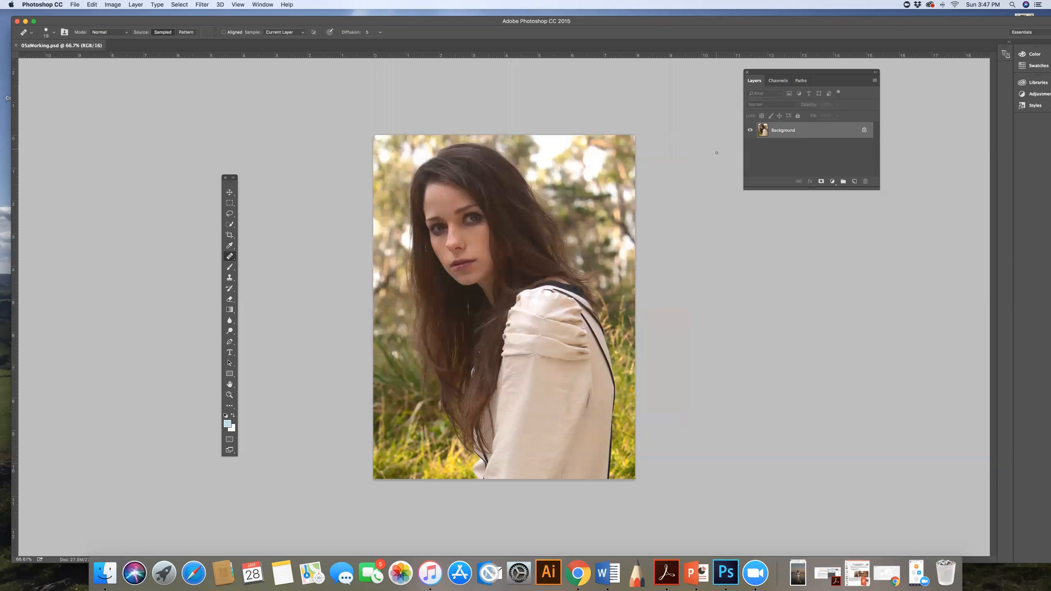
Step: Add a Levels adjustment layer above the Background and arrange its settings beside the photo
left_click_drag(808, 72, 738, 87)
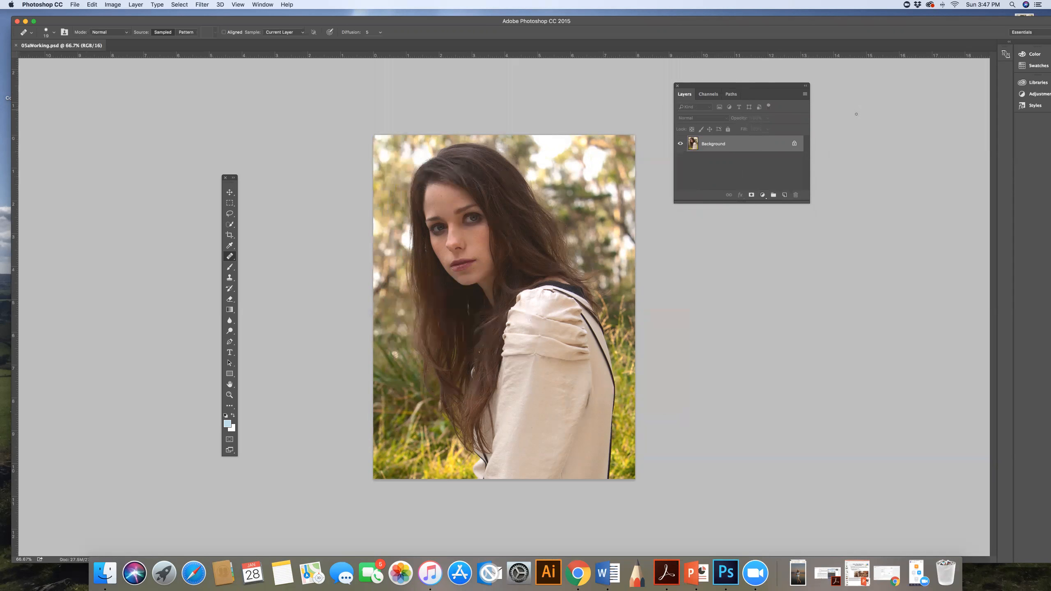
left_click(763, 195)
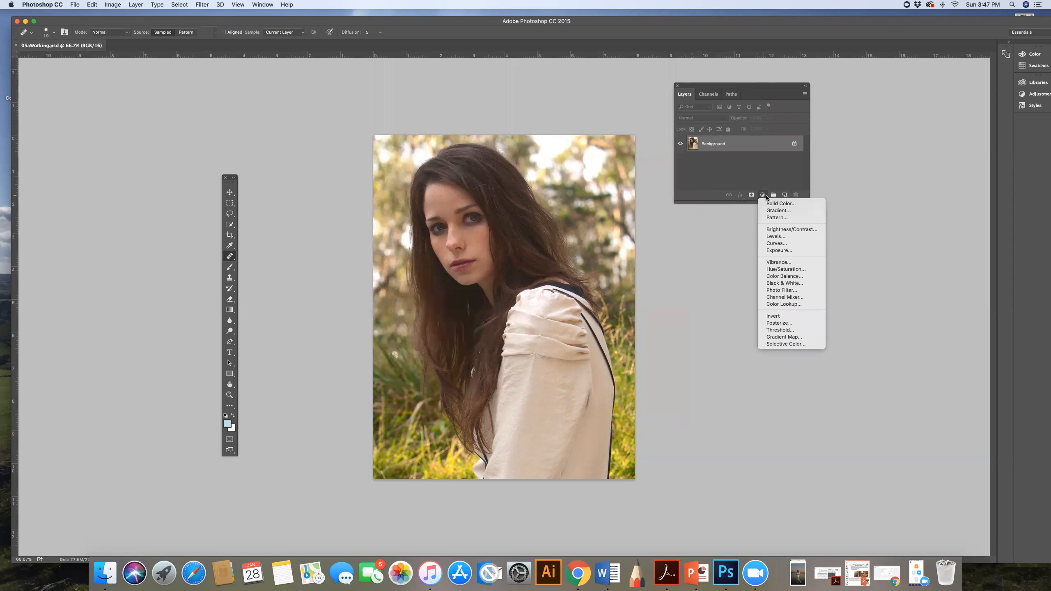
left_click(773, 238)
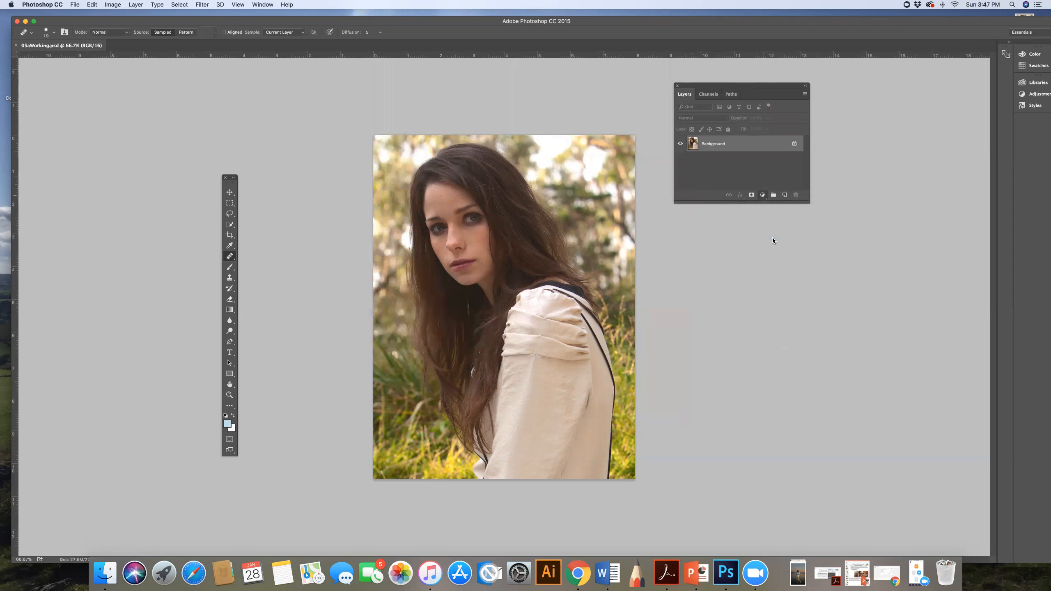
left_click_drag(761, 122, 804, 222)
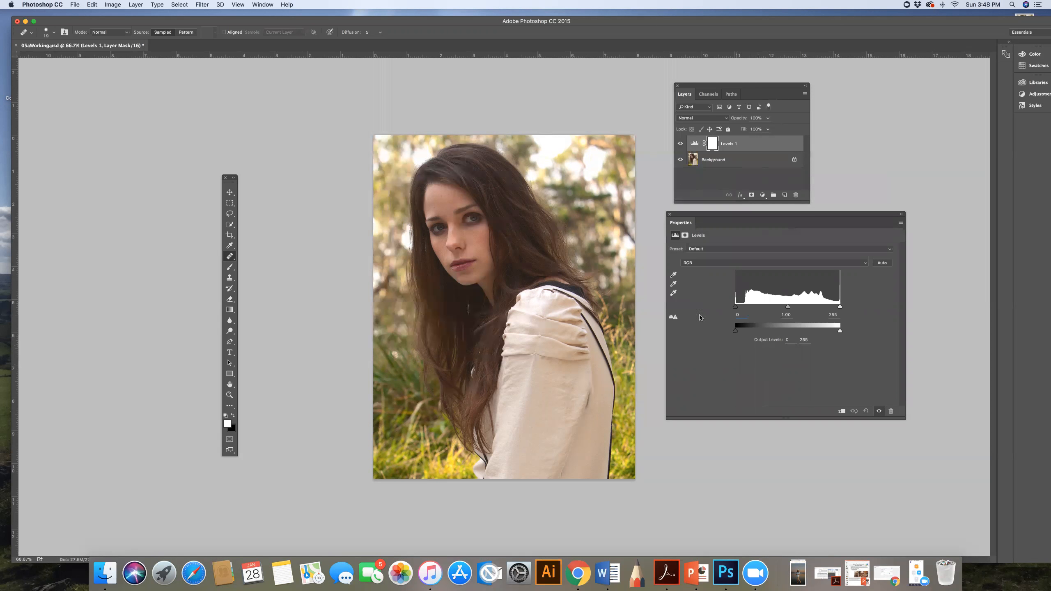
Step: Limit the Levels output range to 24 and about 222, and save the file with maximized compatibility
left_click(674, 318)
left_click_drag(735, 334, 747, 334)
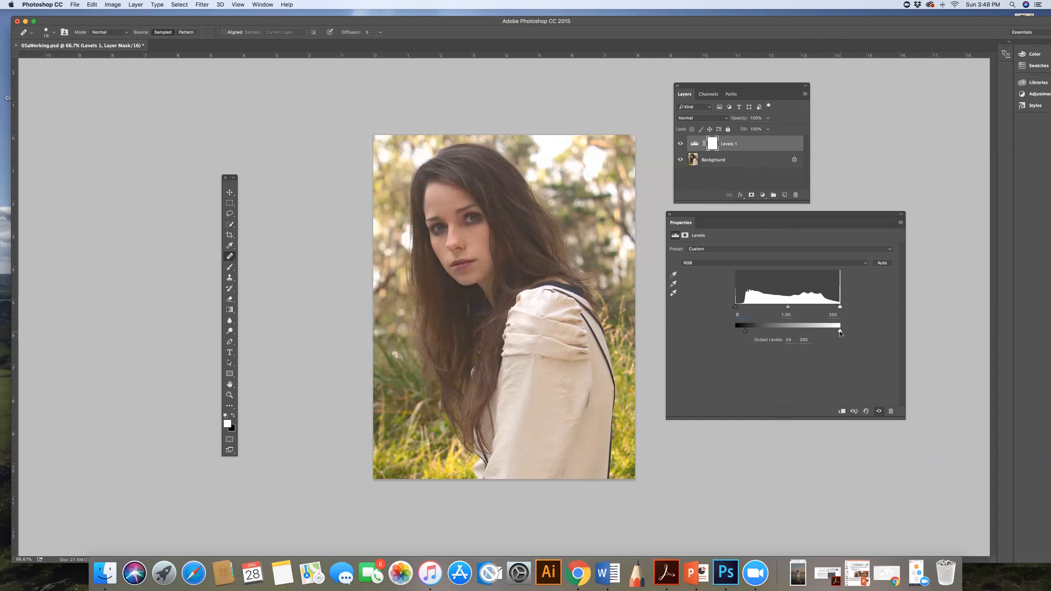
left_click_drag(839, 334, 832, 333)
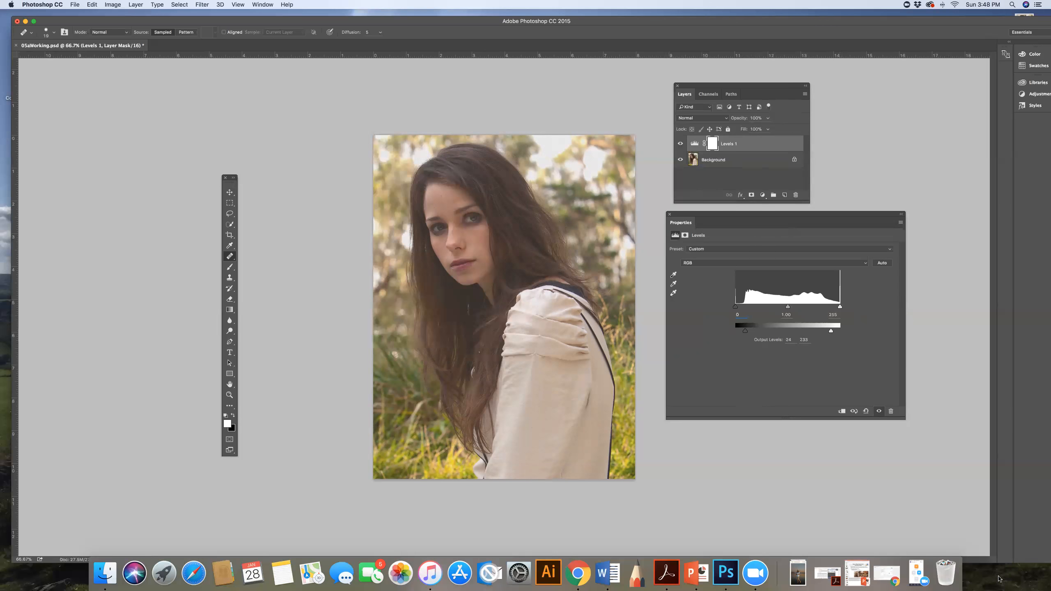
mouse_move(831, 331)
left_mouse_down()
mouse_move(798, 332)
mouse_move(827, 333)
left_mouse_up()
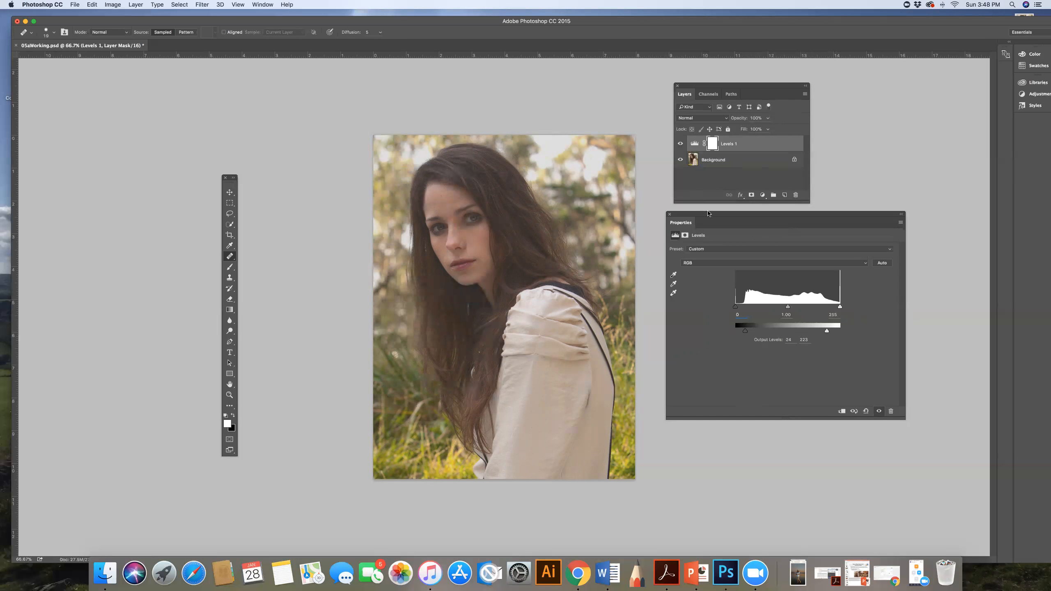
left_click(670, 214)
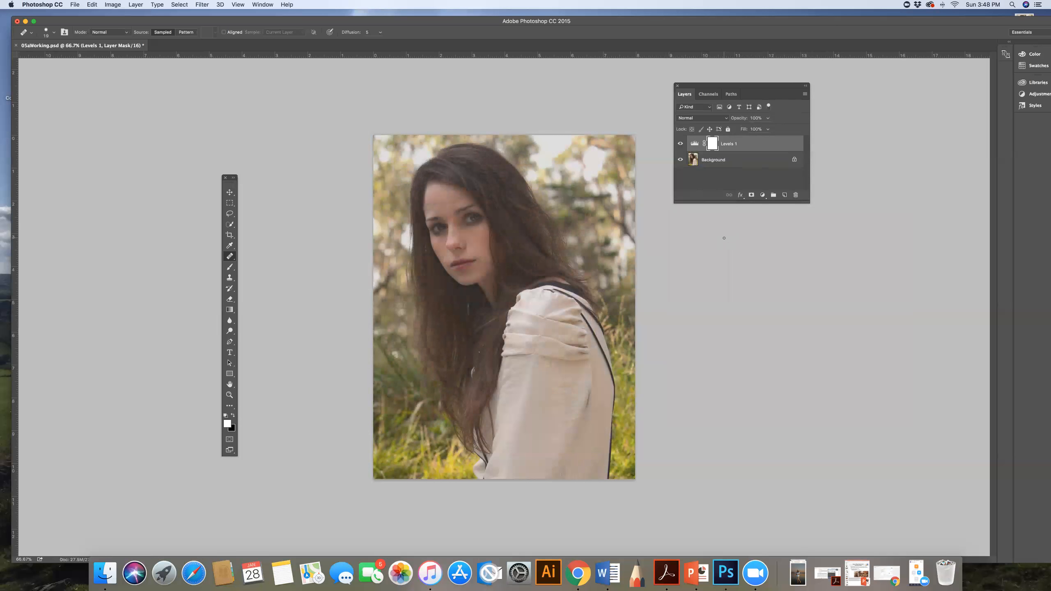
key("super+s")
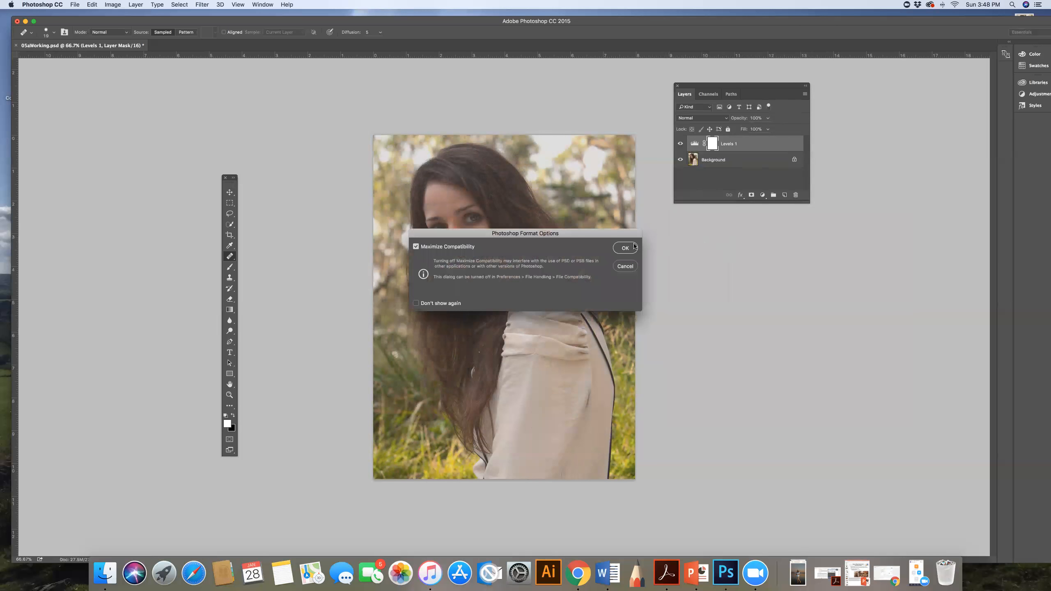
key("Return")
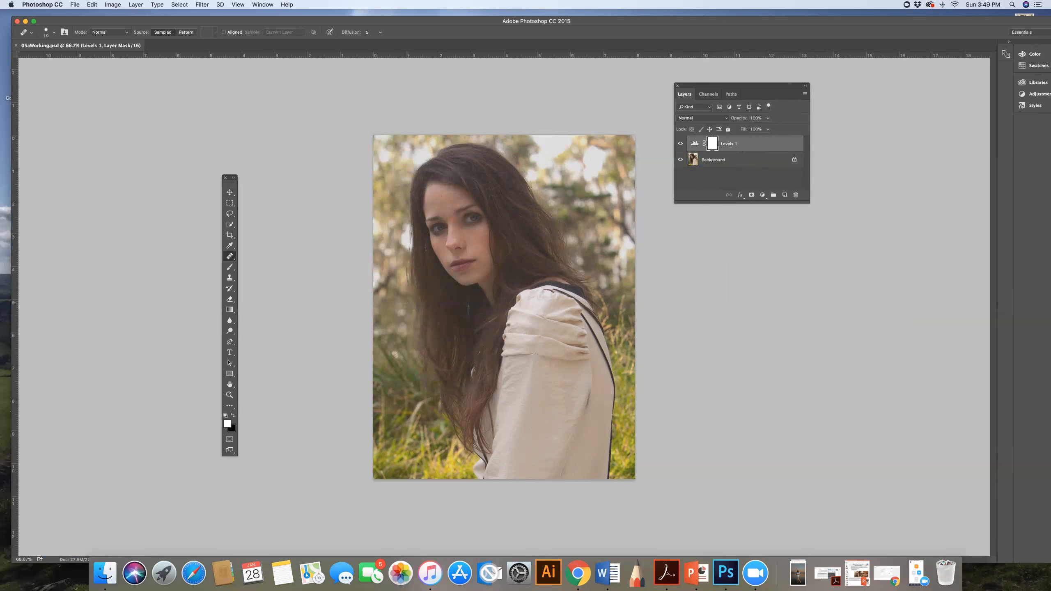
Step: Duplicate the Background layer as a new layer named Corrections
left_click(229, 395)
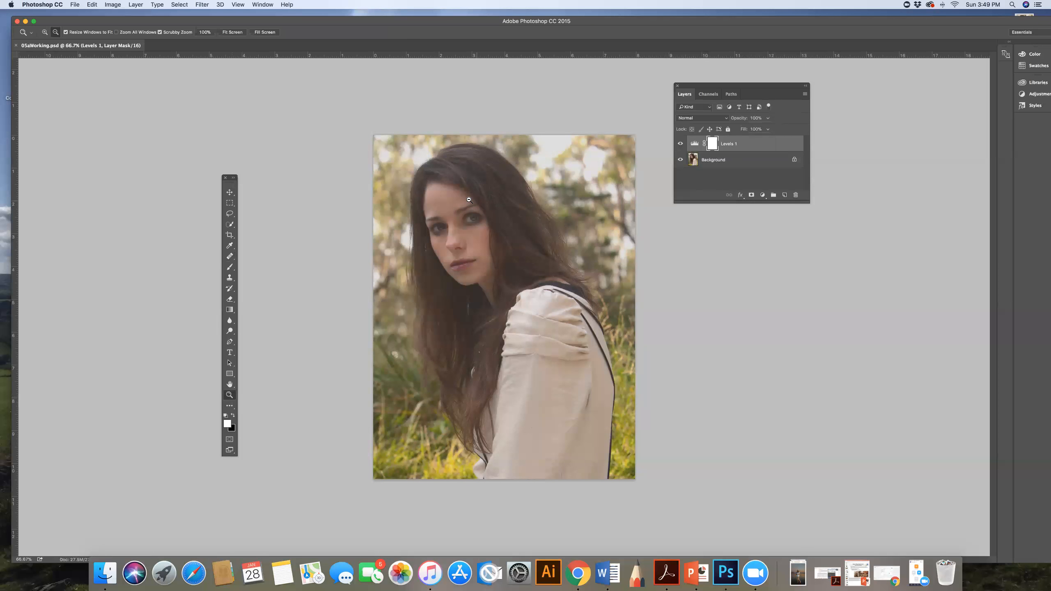
left_click_drag(469, 201, 502, 213)
scroll(502, 214, "up", 2)
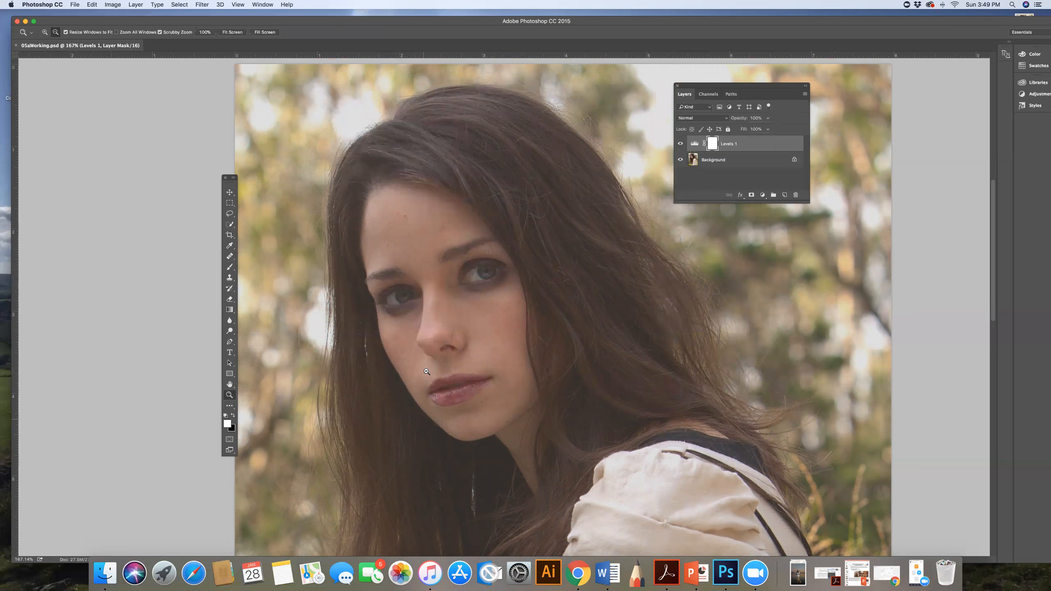
left_click(689, 173)
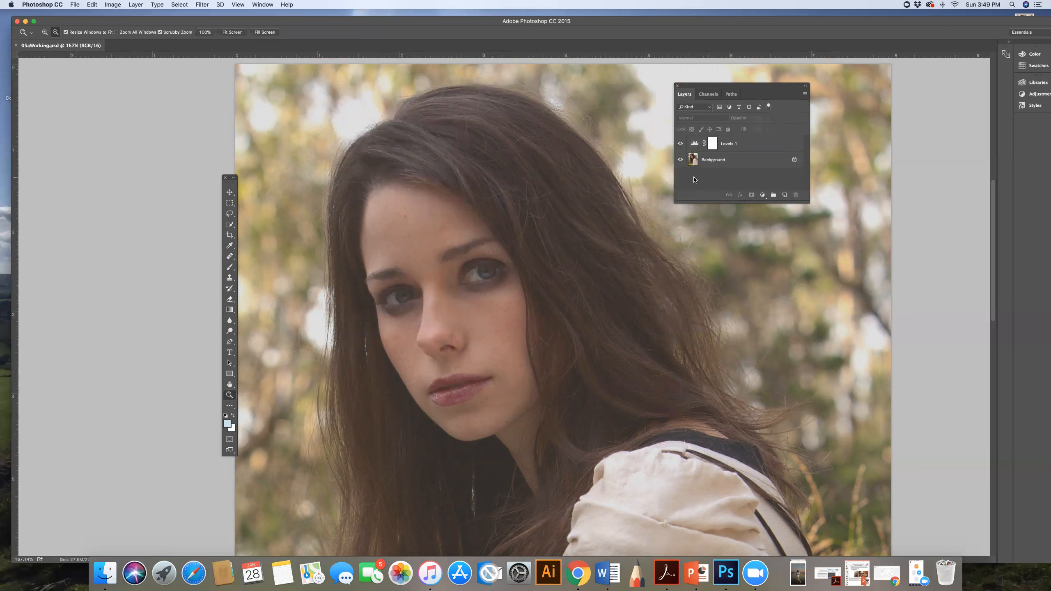
left_click(726, 161)
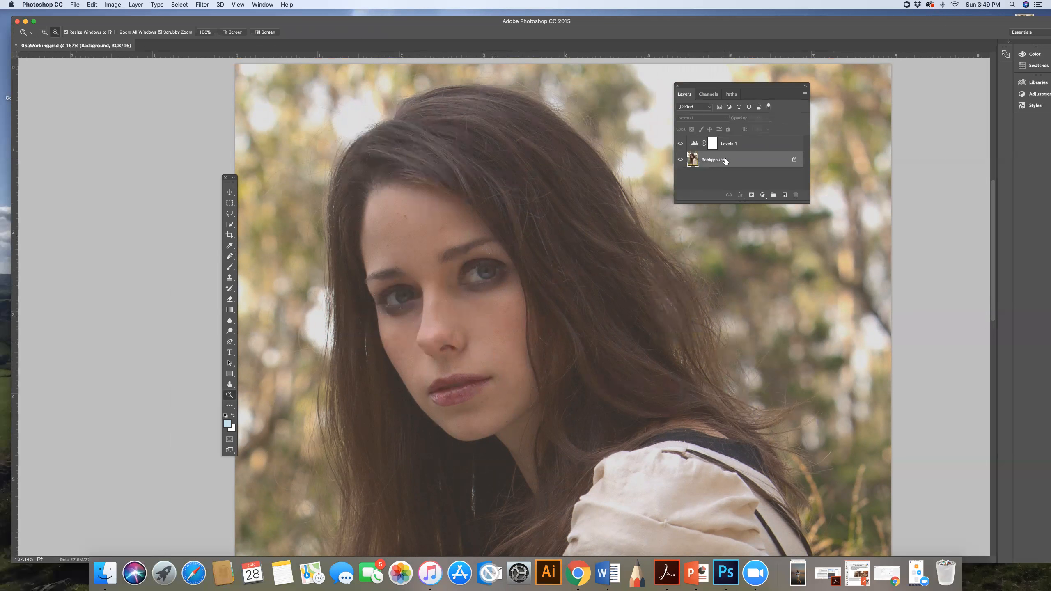
right_click(726, 160)
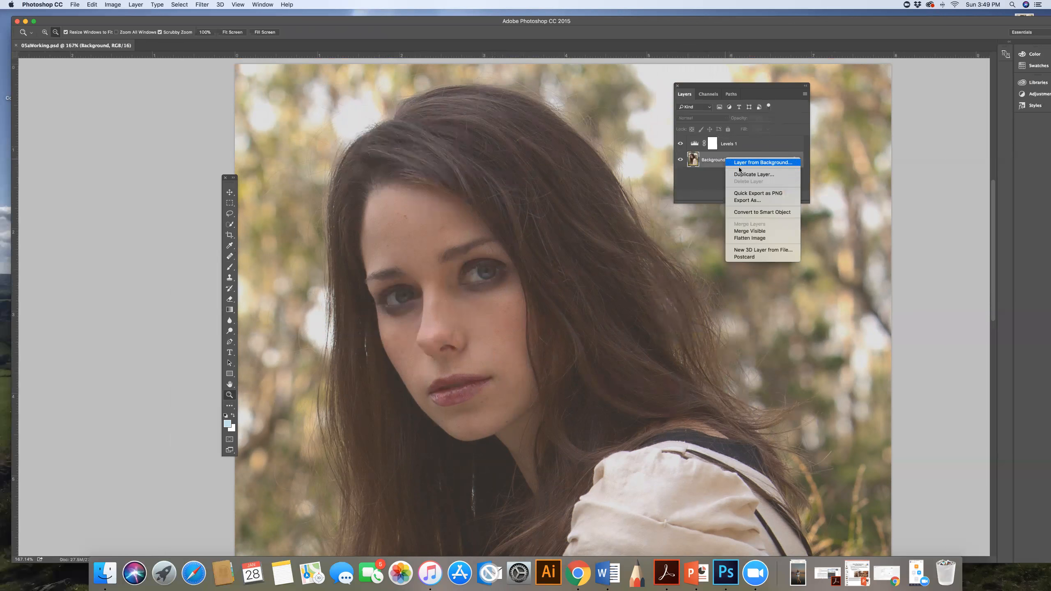
left_click(746, 176)
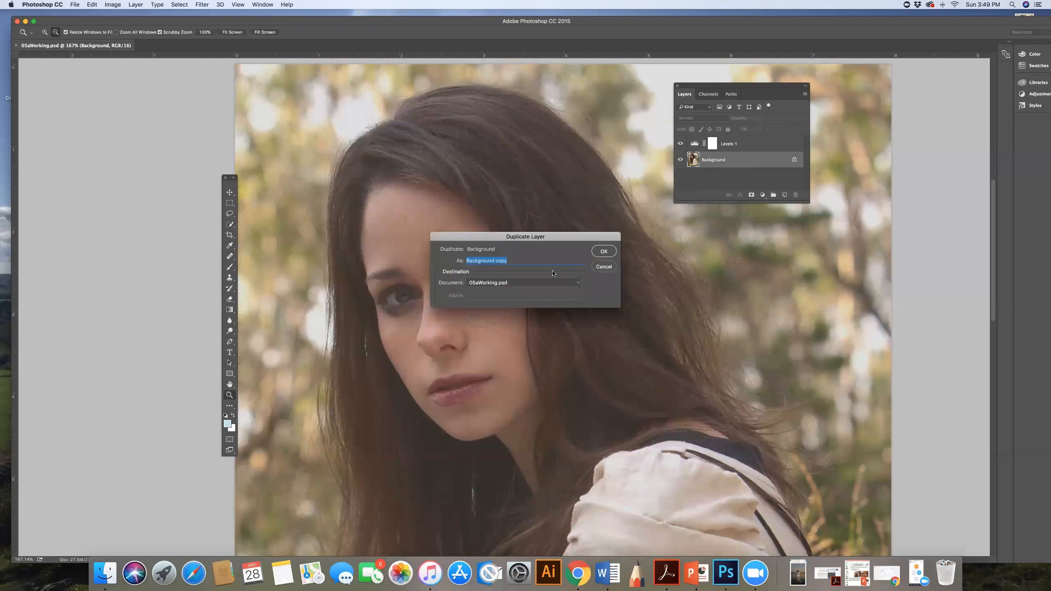
type("Corrections")
left_click(609, 253)
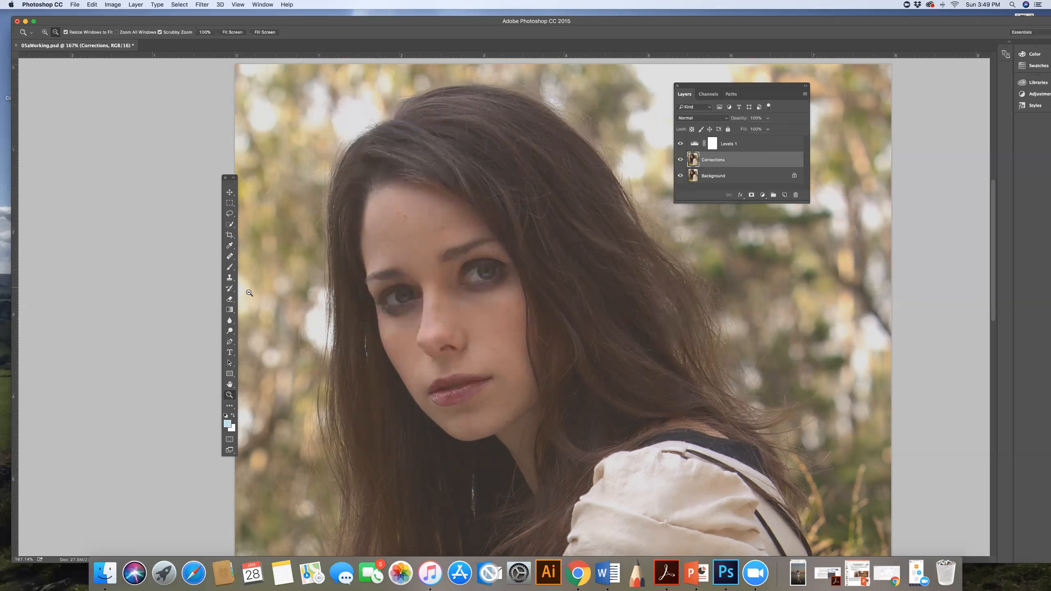
Step: Set up the Spot Healing Brush with a size of 7 px and 100% hardness for retouching the face
left_click(230, 257)
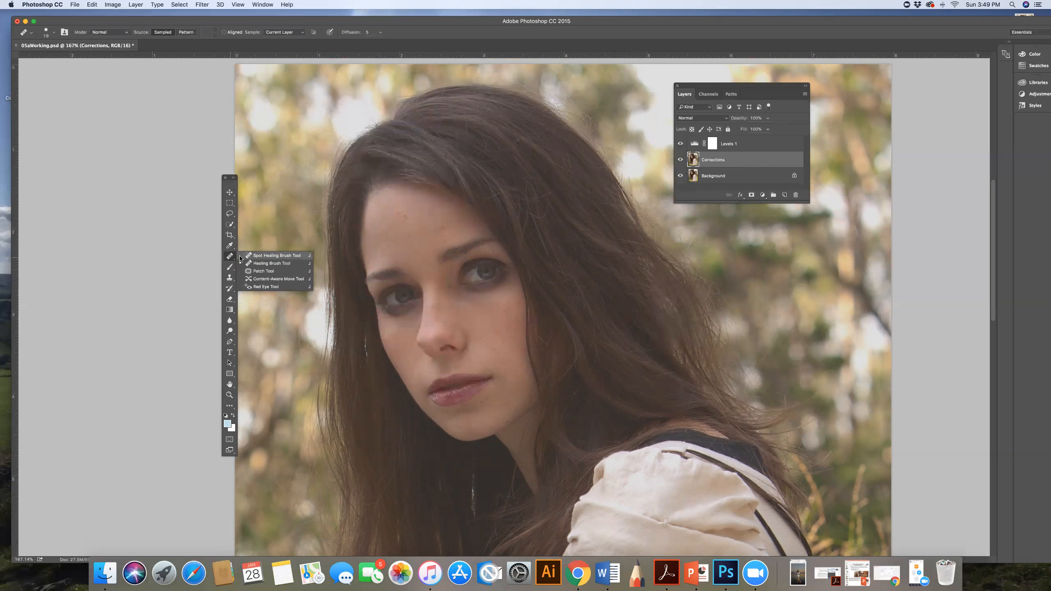
left_click(268, 255)
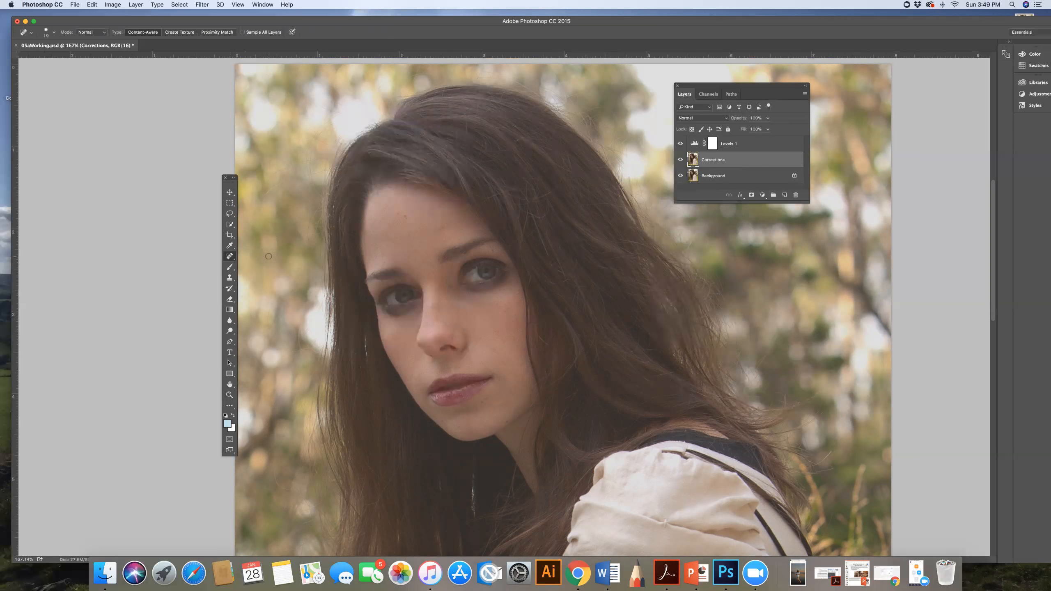
left_click(230, 396)
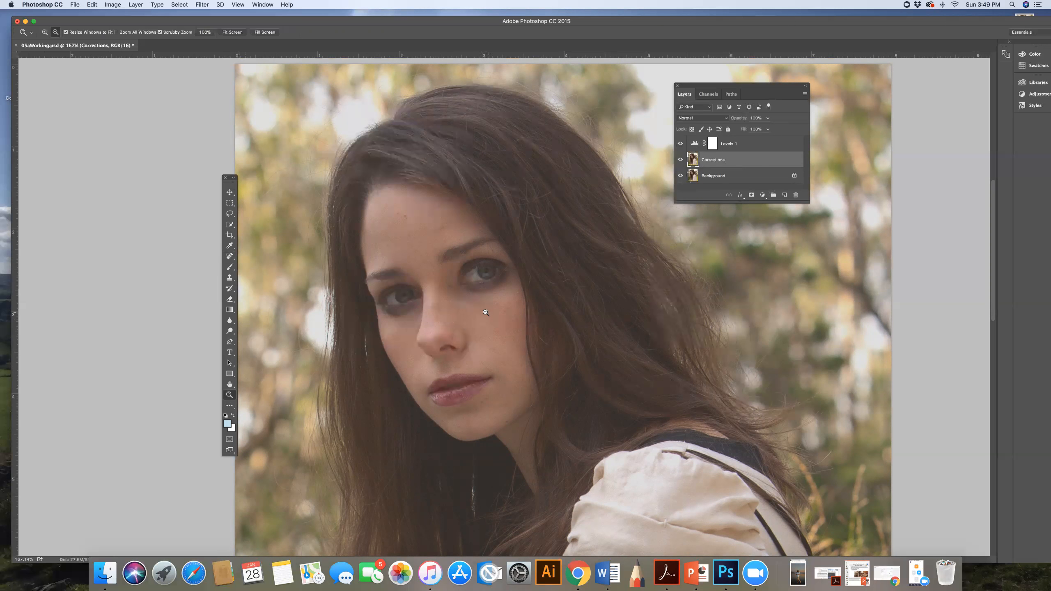
left_click_drag(497, 321, 509, 326)
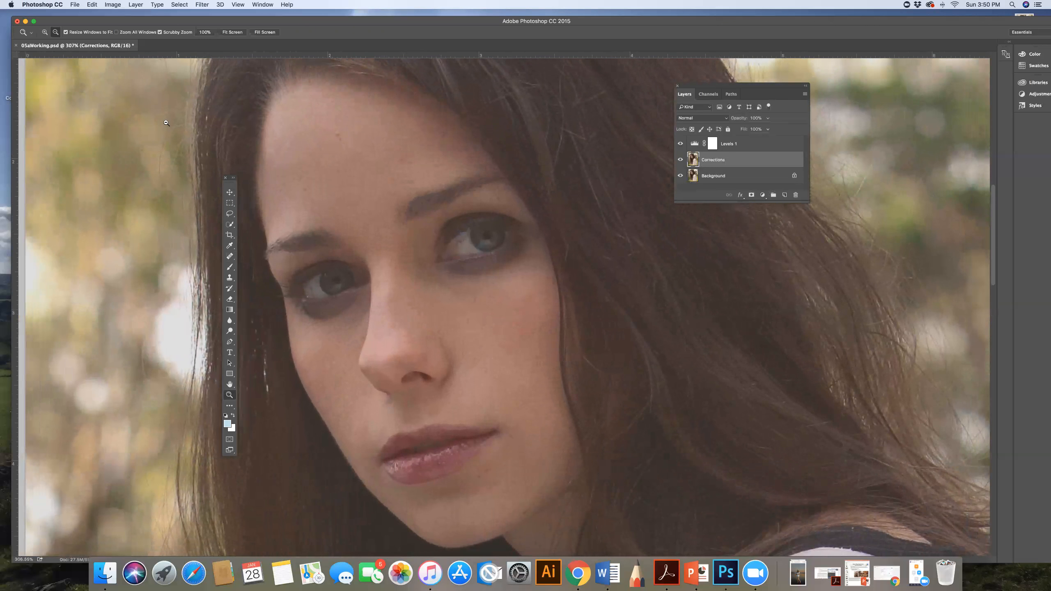
left_click(231, 257)
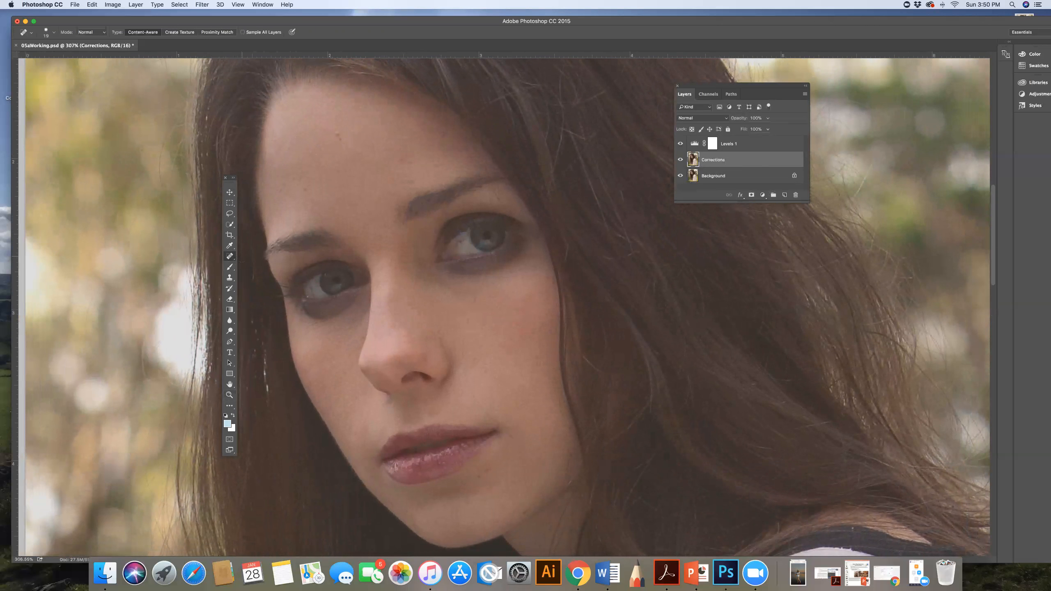
left_click(53, 32)
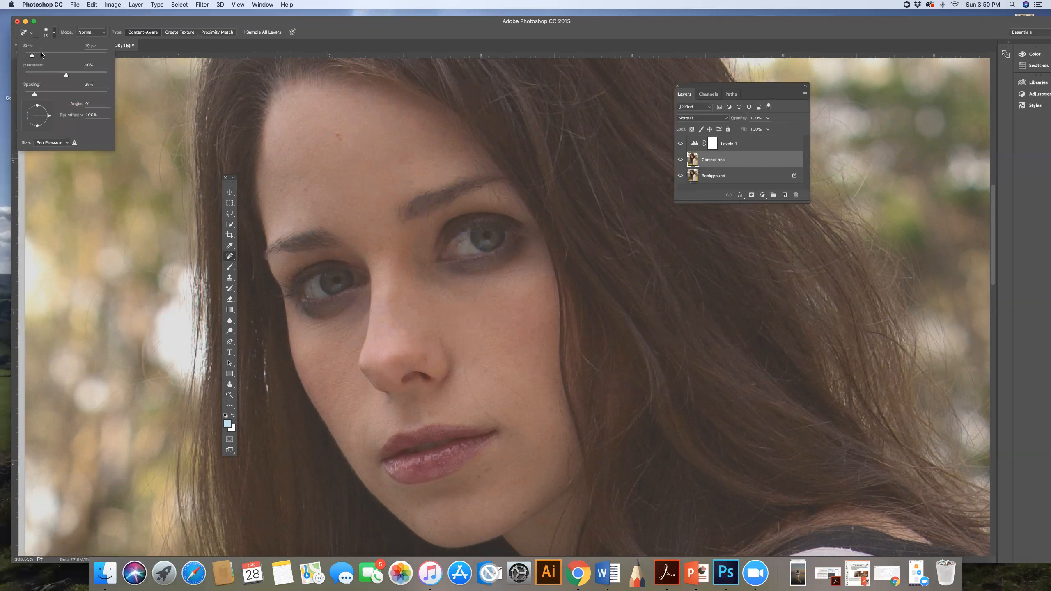
double_click(87, 46)
type("7")
double_click(89, 64)
type("100")
key("Return")
Step: Heal the small blemishes on the larger visible cheek, from below the eye to the mouth corner, with the Spot Healing Brush
scroll(504, 308, "right", 2)
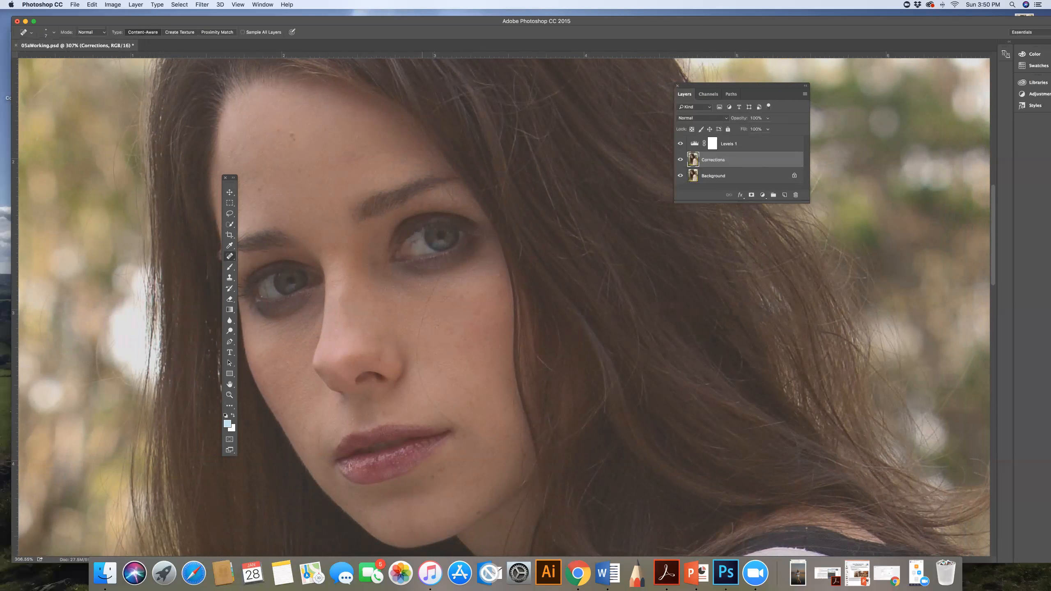
mouse_move(441, 275)
left_mouse_down()
mouse_move(416, 366)
mouse_move(432, 413)
mouse_move(442, 421)
mouse_move(434, 402)
mouse_move(463, 427)
left_mouse_up()
mouse_move(464, 432)
left_mouse_down()
mouse_move(529, 440)
mouse_move(520, 431)
left_mouse_up()
left_click_drag(513, 392, 525, 422)
mouse_move(513, 382)
left_mouse_down()
mouse_move(484, 350)
mouse_move(488, 362)
left_mouse_up()
scroll(476, 236, "up", 1)
mouse_move(483, 233)
left_mouse_down()
mouse_move(444, 196)
mouse_move(444, 259)
left_mouse_up()
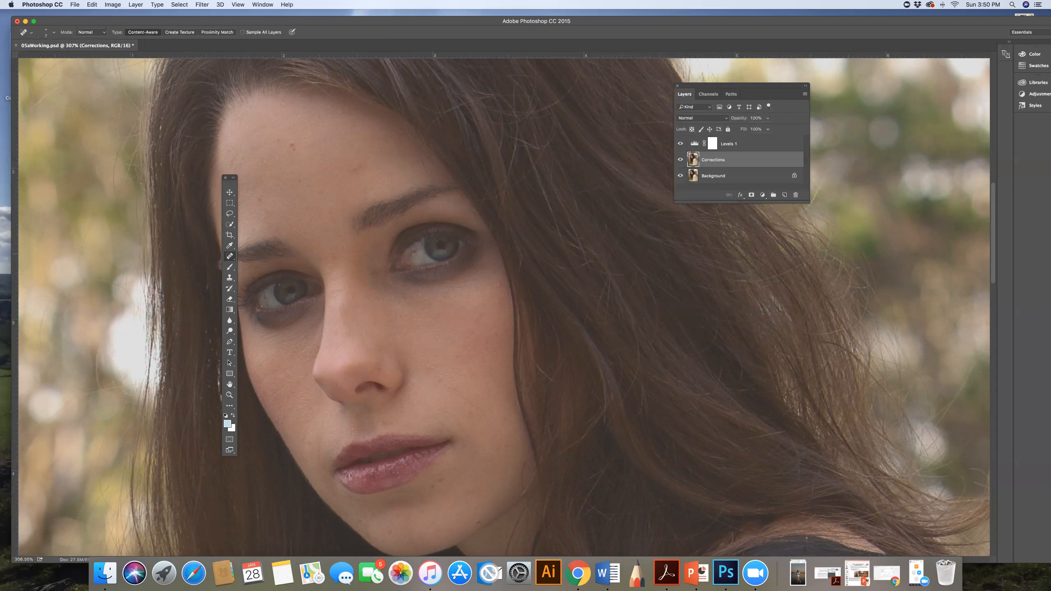
Step: Spot-heal the small marks beside the eye, above the nearby eyebrow, and along the jaw and cheek edge
mouse_move(476, 240)
left_mouse_down()
mouse_move(486, 248)
mouse_move(486, 231)
left_mouse_up()
mouse_move(435, 158)
left_mouse_down()
mouse_move(421, 183)
mouse_move(413, 148)
left_mouse_up()
left_click(434, 175)
left_click(454, 202)
left_click(515, 479)
left_click_drag(520, 416, 516, 389)
Step: Spot-heal the blemishes above the mouth corner and on the opposite cheek beside the nose and lips
scroll(487, 331, "right", 2)
scroll(488, 331, "left", 5)
scroll(488, 331, "down", 5)
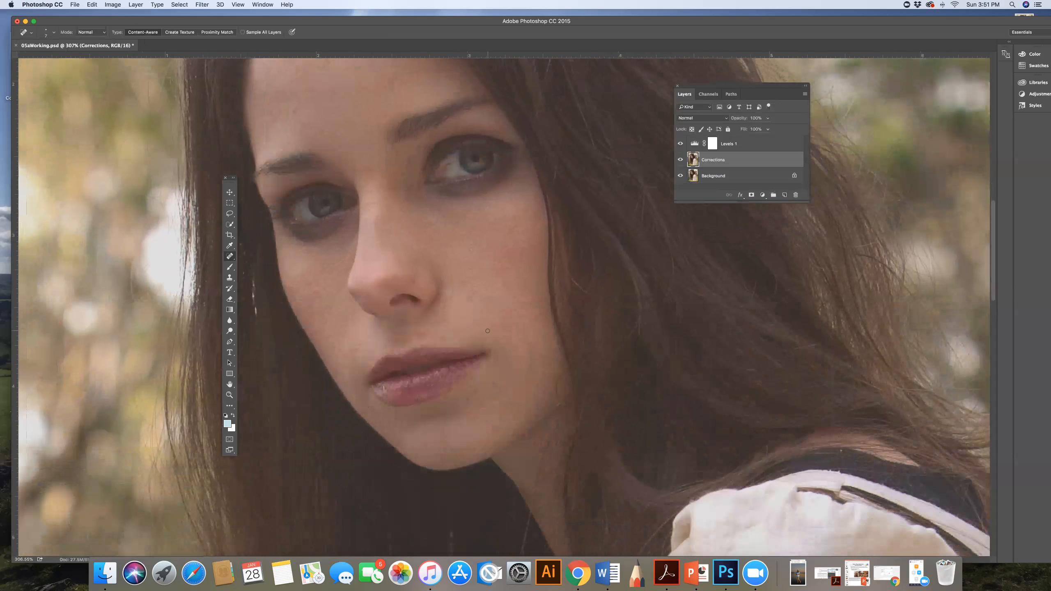
mouse_move(488, 334)
left_mouse_down()
mouse_move(470, 319)
mouse_move(492, 333)
mouse_move(506, 314)
mouse_move(521, 334)
left_mouse_up()
left_click(470, 334)
left_click_drag(358, 343, 363, 387)
mouse_move(351, 341)
left_mouse_down()
mouse_move(344, 373)
mouse_move(333, 374)
left_mouse_up()
Step: Switch to the Healing Brush and retouch the dark circle under the eye on the image's left with sampled cheek skin
scroll(506, 346, "up", 5)
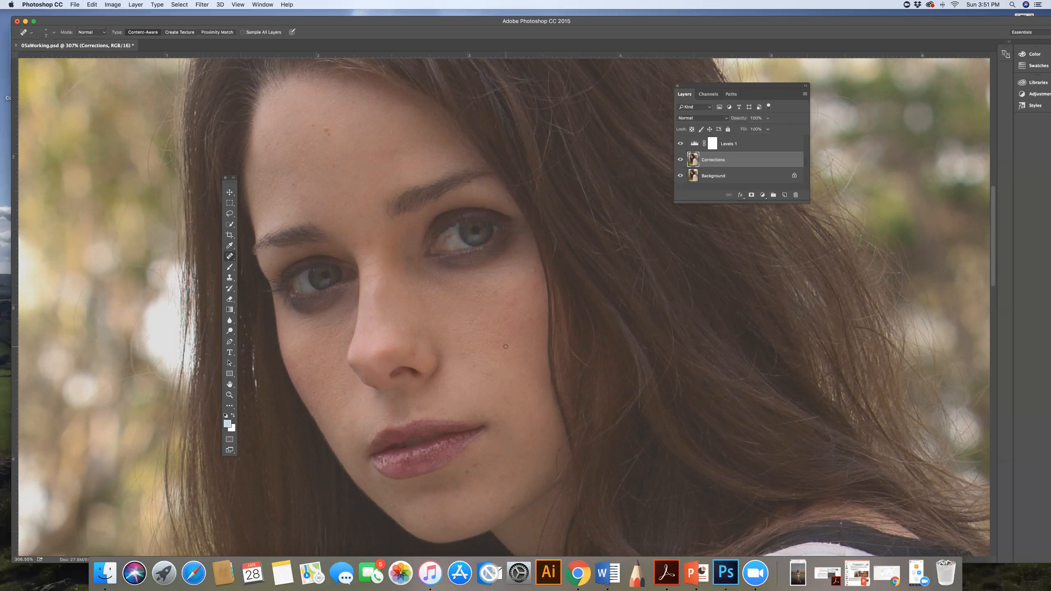
scroll(506, 346, "left", 3)
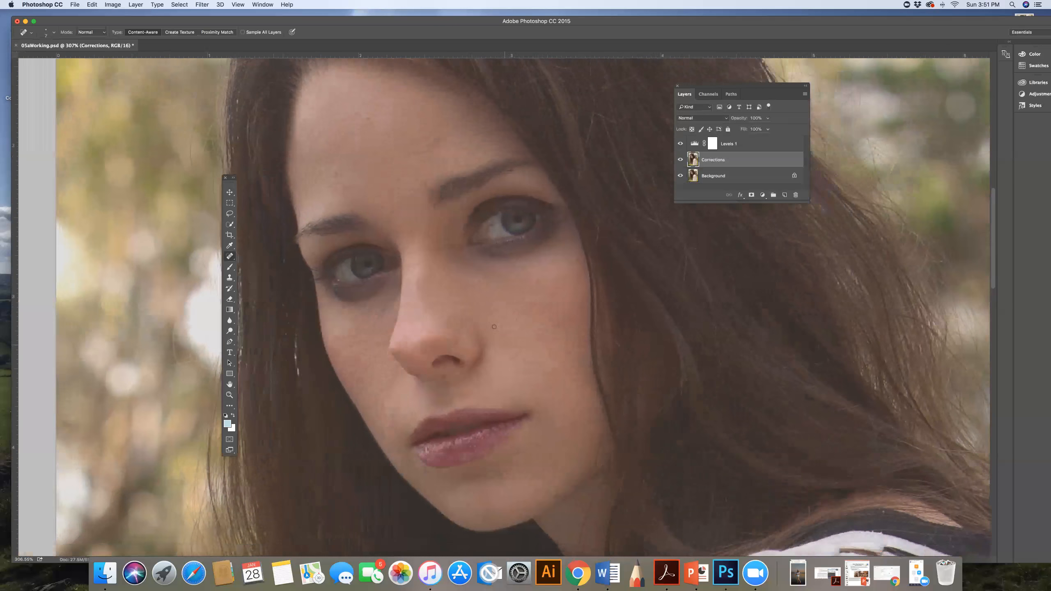
left_click(231, 257)
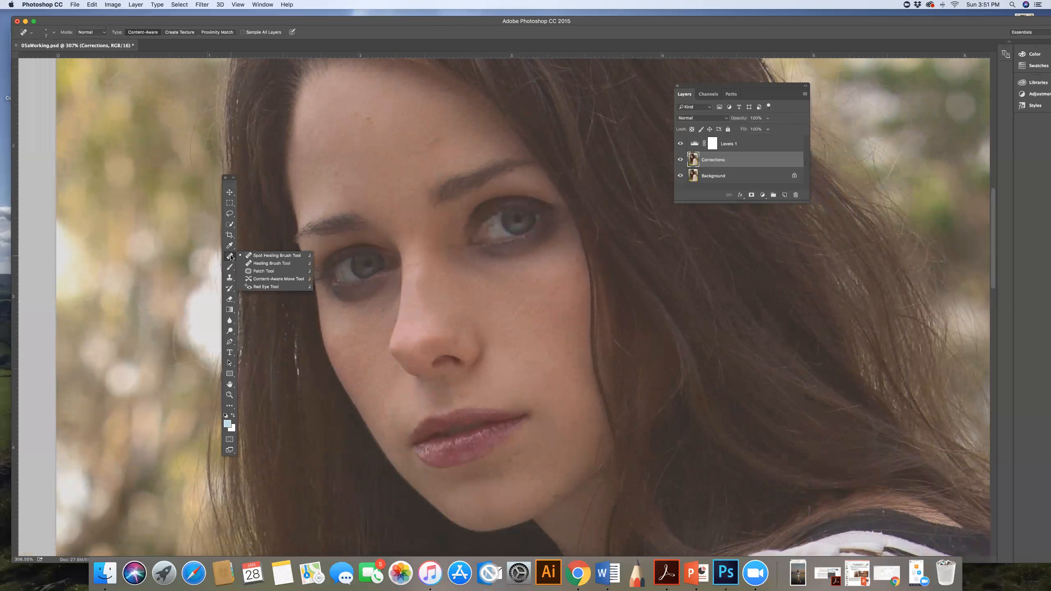
left_click(286, 263)
scroll(177, 153, "up", 2)
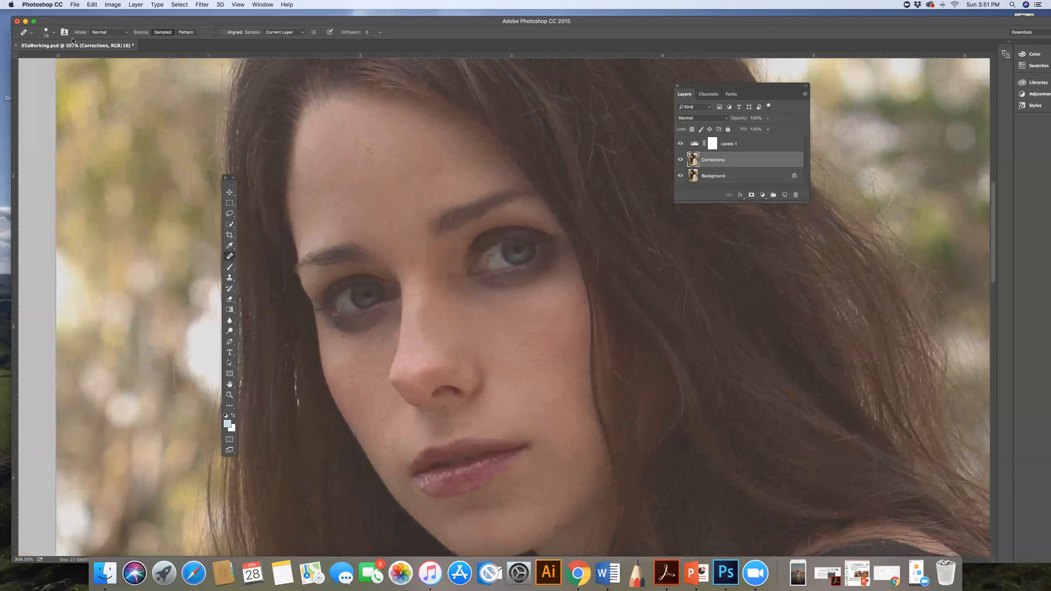
left_click(53, 33)
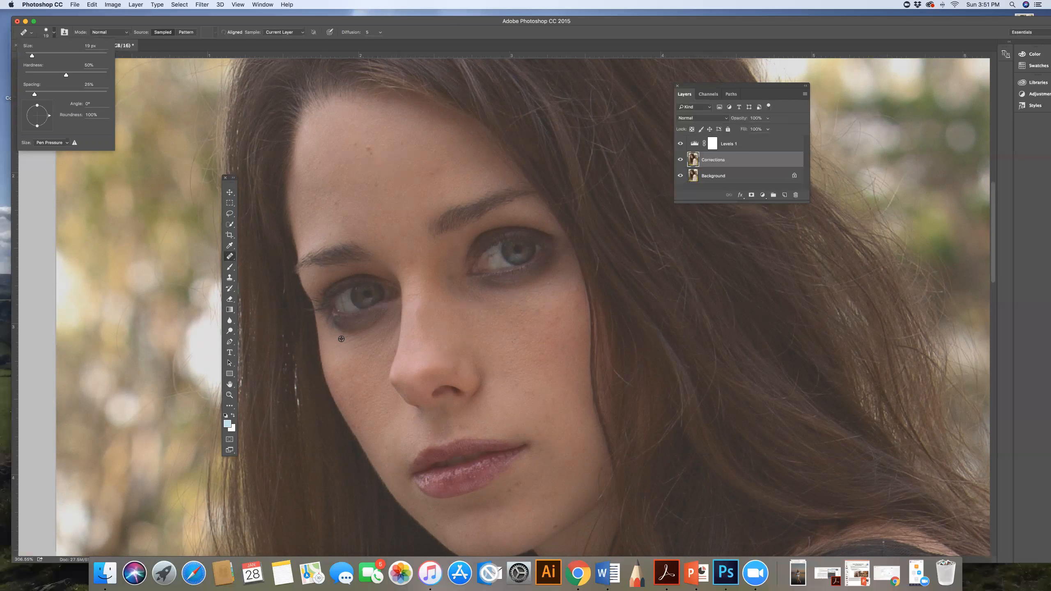
left_click(341, 334, "alt")
left_click(345, 333)
left_click(352, 332)
left_click(360, 329)
left_click(360, 329)
left_click(365, 326)
left_click(369, 323)
left_click(373, 320)
left_click(379, 316)
left_click(382, 313)
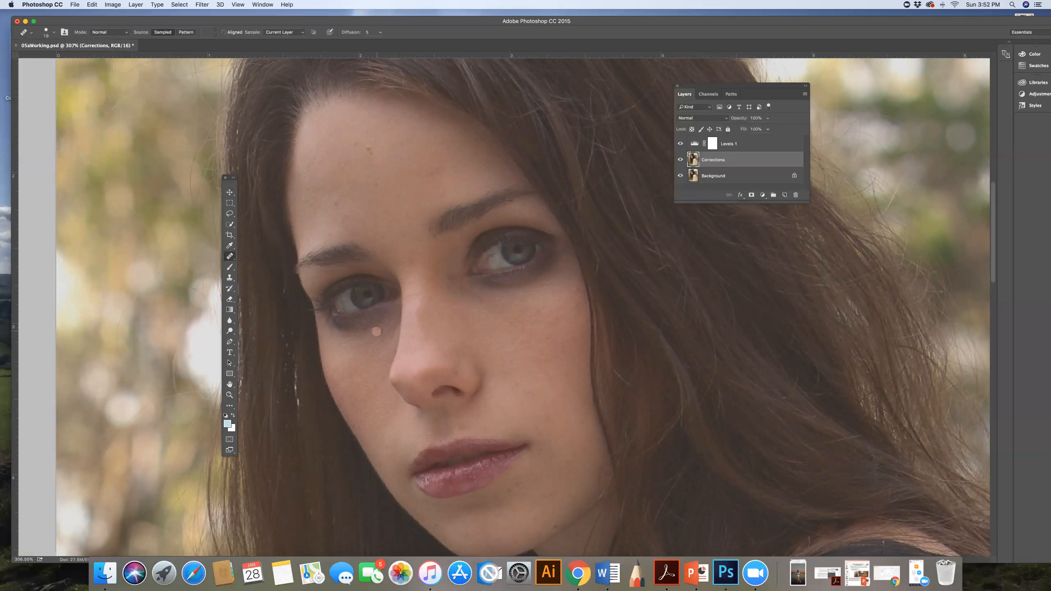
Step: Go over the remaining shadow under the same eye with more Healing Brush dabs, from the outer to the inner corner
left_click(358, 320)
left_click(342, 324)
left_click(328, 318)
left_click(322, 325, "alt")
left_click(333, 325)
left_click(337, 327)
left_click(342, 326)
left_click(349, 325)
left_click(357, 322)
left_click(368, 318)
left_click(349, 323)
left_click(336, 328)
left_click(357, 326)
left_click(375, 321)
left_click(373, 317)
left_click(350, 329)
Step: Enlarge the Healing Brush to about 37 px and blend the skin under the eye on the image's left
left_click(54, 33)
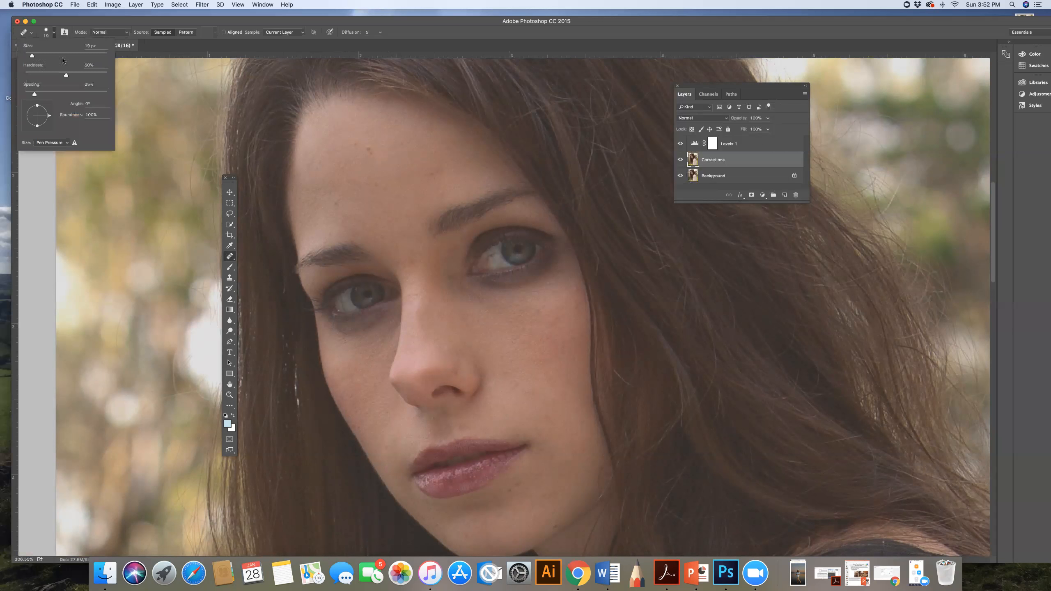
left_click_drag(32, 57, 39, 56)
left_click(348, 350, "alt")
left_click(342, 334)
left_click(338, 333)
left_click(330, 330)
left_click(346, 333)
left_click(358, 331)
left_click(365, 330)
left_click(381, 319)
Step: Retouch the dark circle under the eye on the image's right with Healing Brush dabs from sampled skin
left_click(501, 288)
left_click(547, 280)
left_click(554, 272)
left_click(555, 263)
left_click(546, 294)
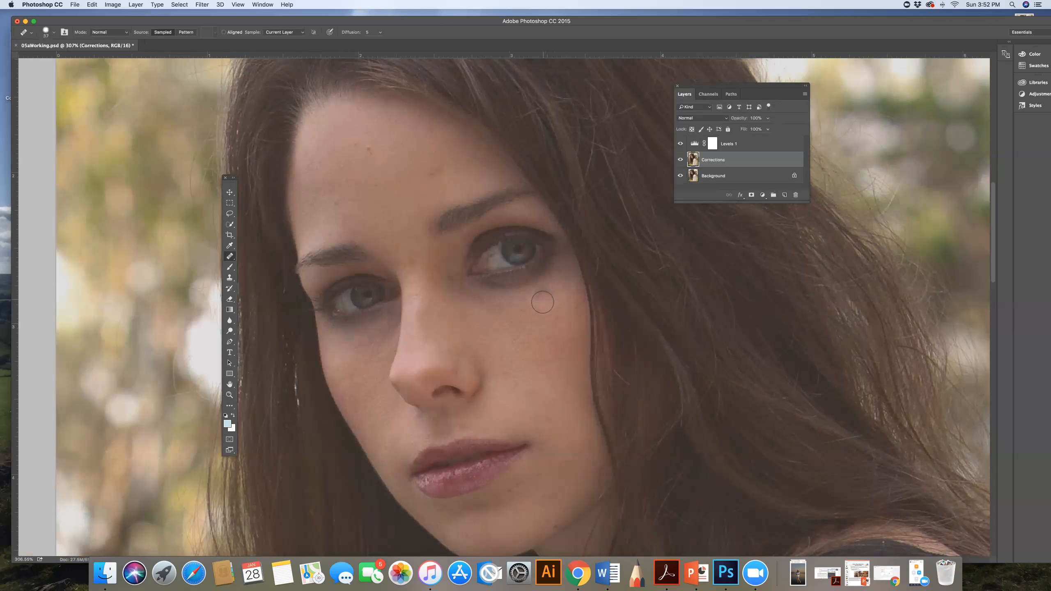
left_click(540, 295)
left_click(535, 292)
Step: Blend the remaining shadow around the outer and inner corners beneath the same eye with more Healing Brush dabs
left_click(556, 280)
left_click(557, 270)
left_click(556, 260)
left_click(553, 269)
left_click(545, 272)
left_click(506, 287)
left_click(495, 286)
left_click(539, 289)
left_click(520, 290)
left_click(537, 289)
left_click(557, 272)
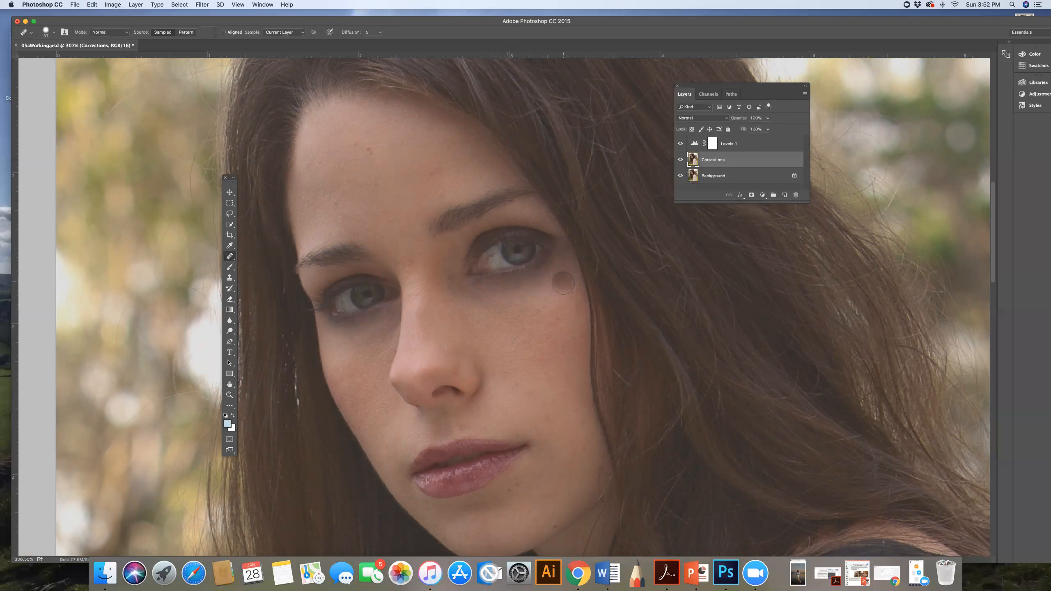
Step: Reduce the Healing Brush to about 15 px and touch up the small dark spots left under both eyes
left_click(56, 35)
left_click_drag(42, 56, 31, 56)
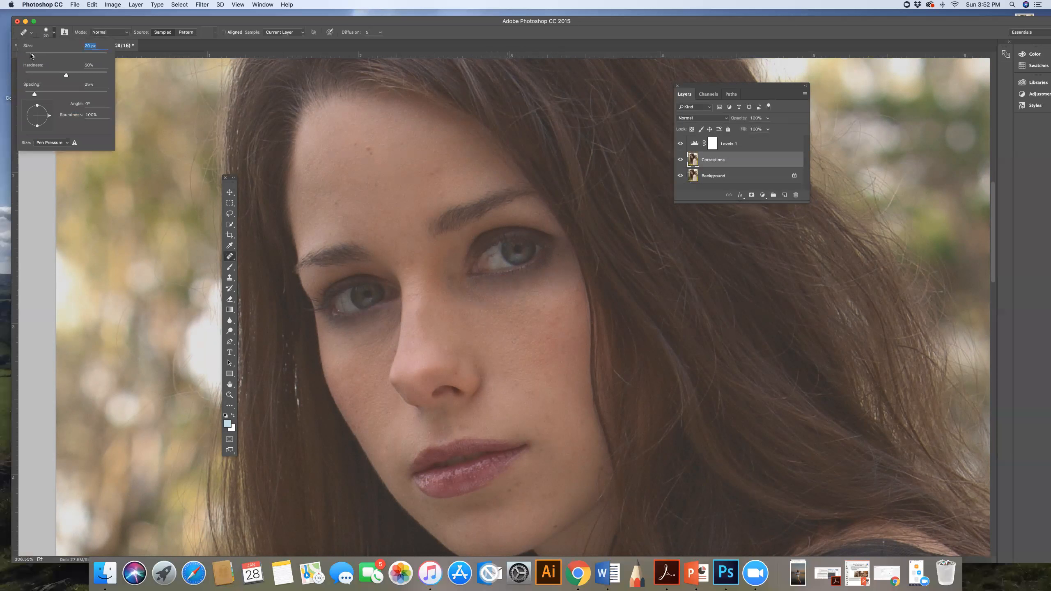
left_click(488, 296)
left_click(481, 287)
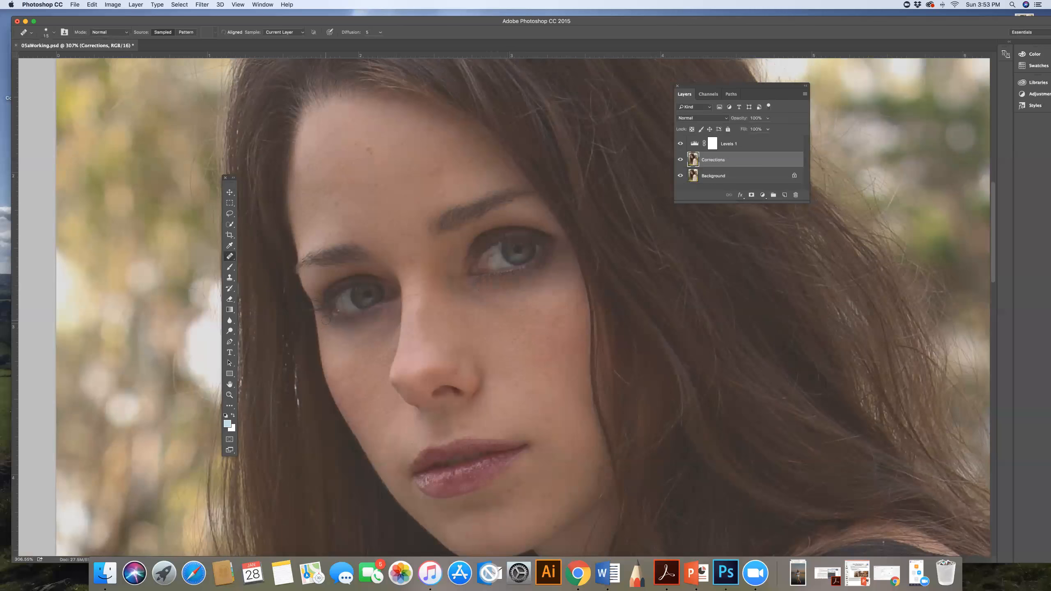
left_click(335, 322)
left_click(550, 279)
Step: Check the healed portrait as a whole and save the document
key("super+minus")
key("super+minus")
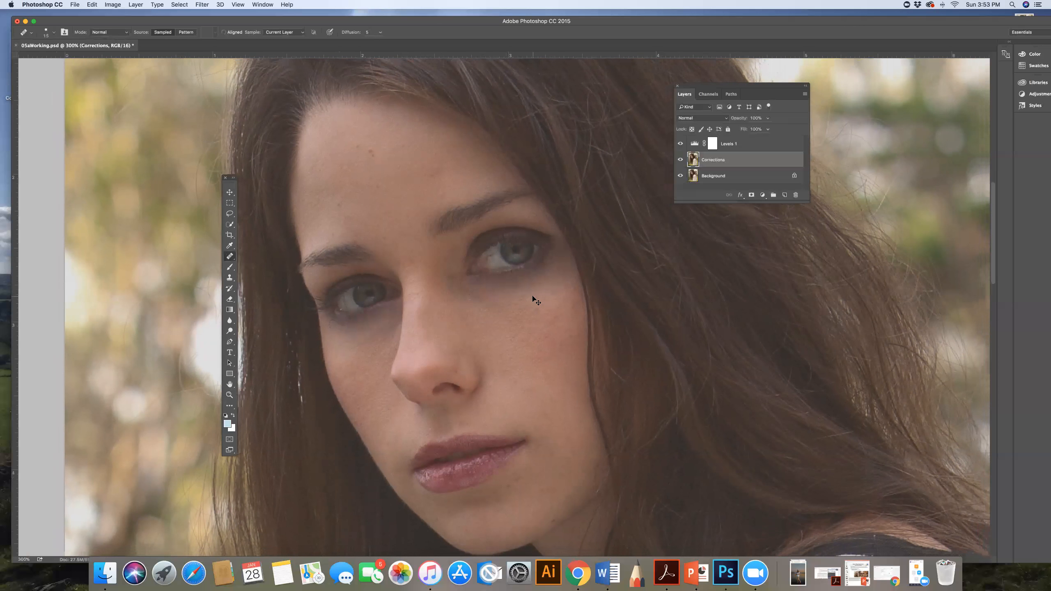
key("super+minus")
key("super+minus")
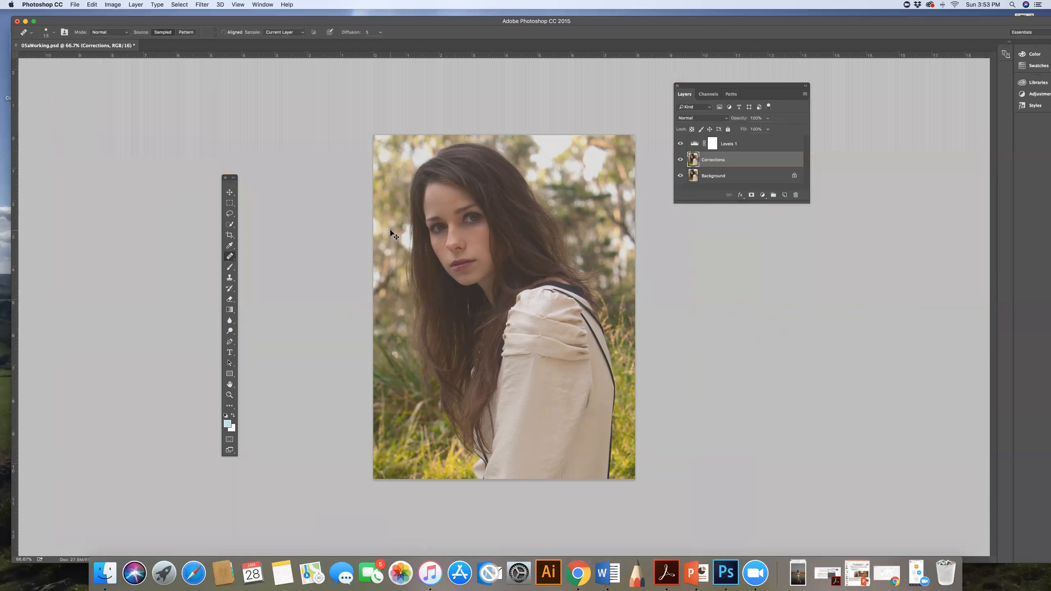
key("super+s")
Step: Set up the Dodge tool for Midtones with 30% exposure
left_click(230, 332)
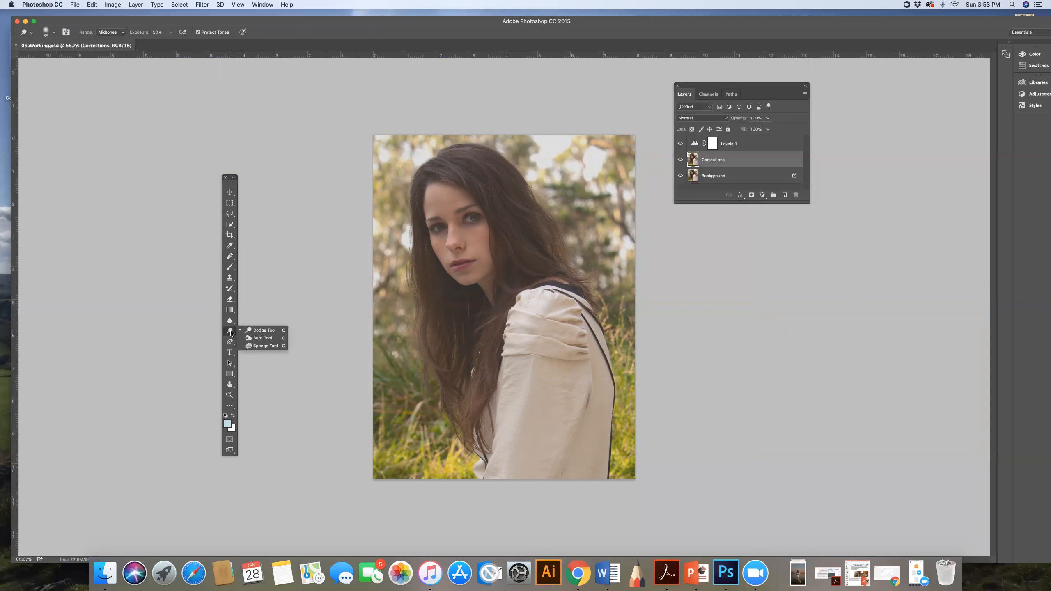
left_click(262, 331)
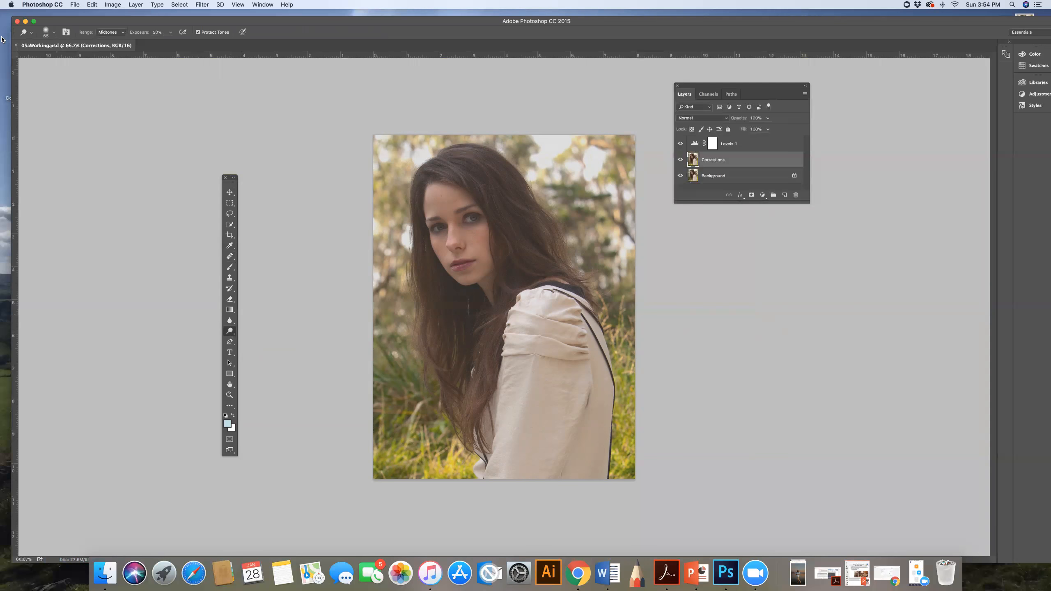
left_click(53, 33)
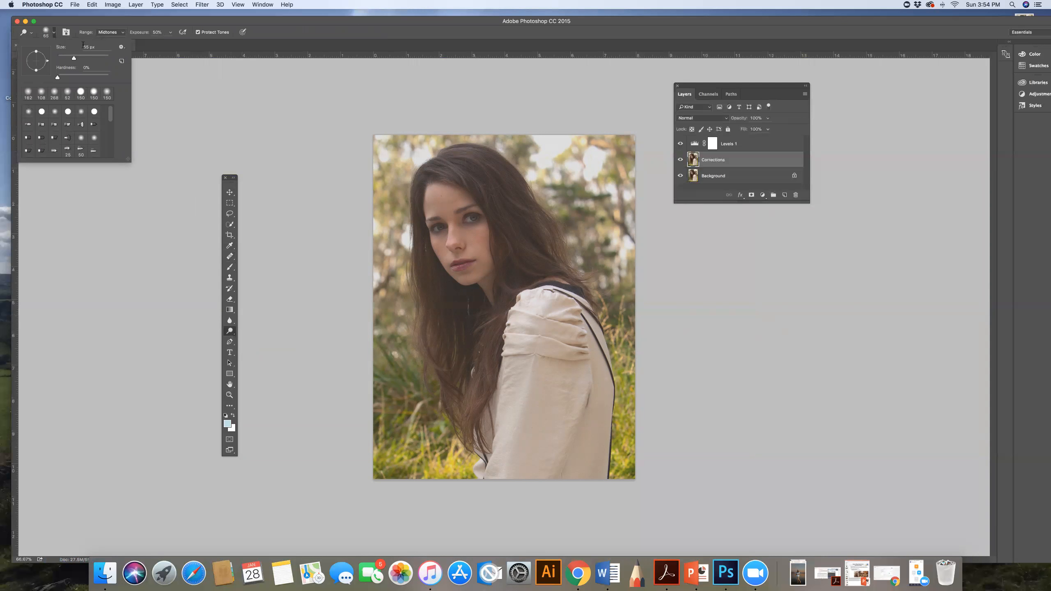
left_click(55, 33)
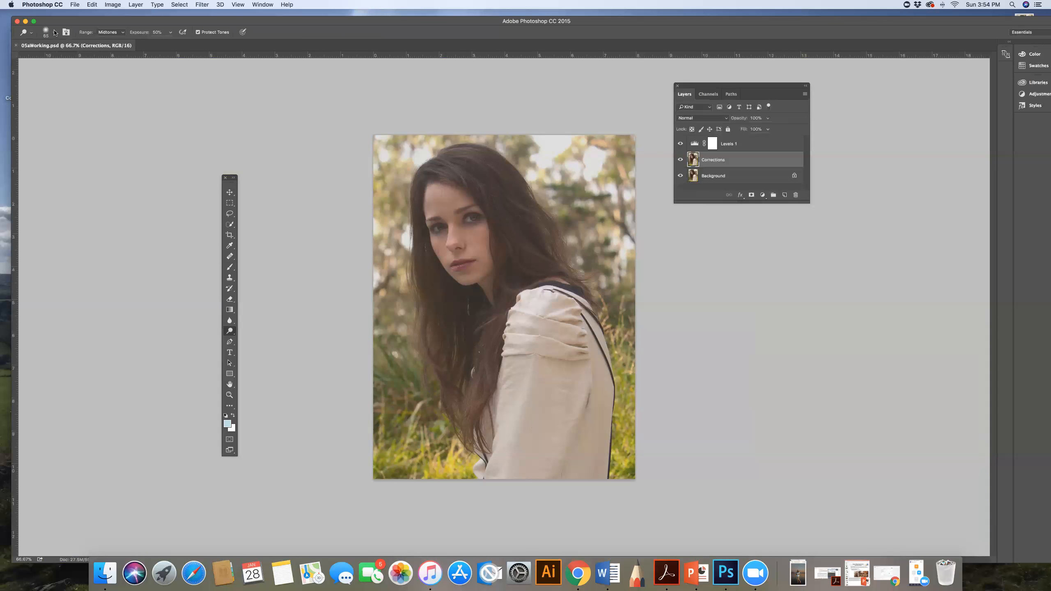
left_click(155, 32)
key("BackSpace")
type("30")
left_click(122, 33)
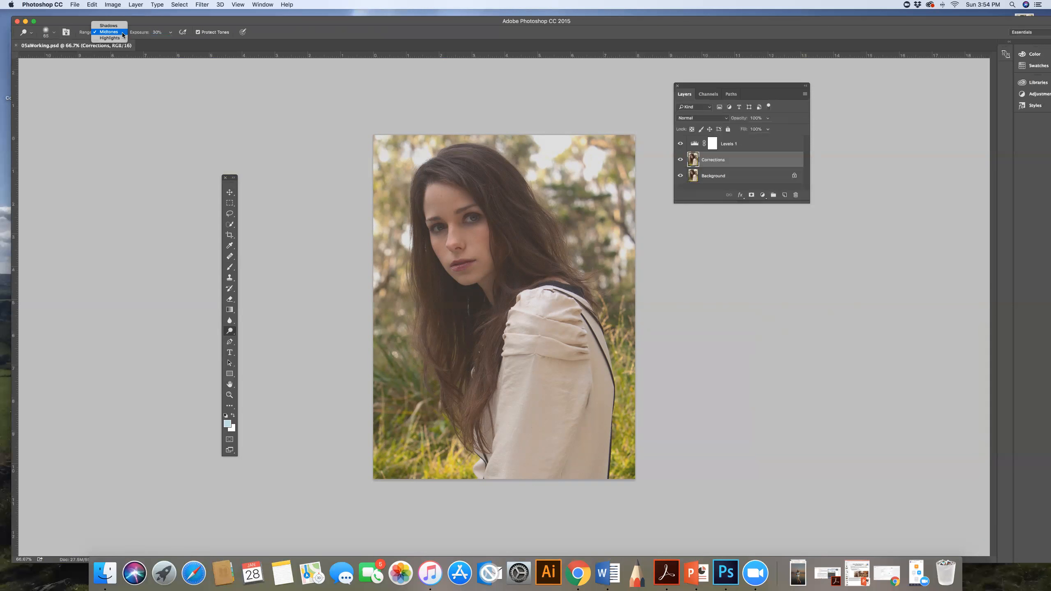
left_click(123, 33)
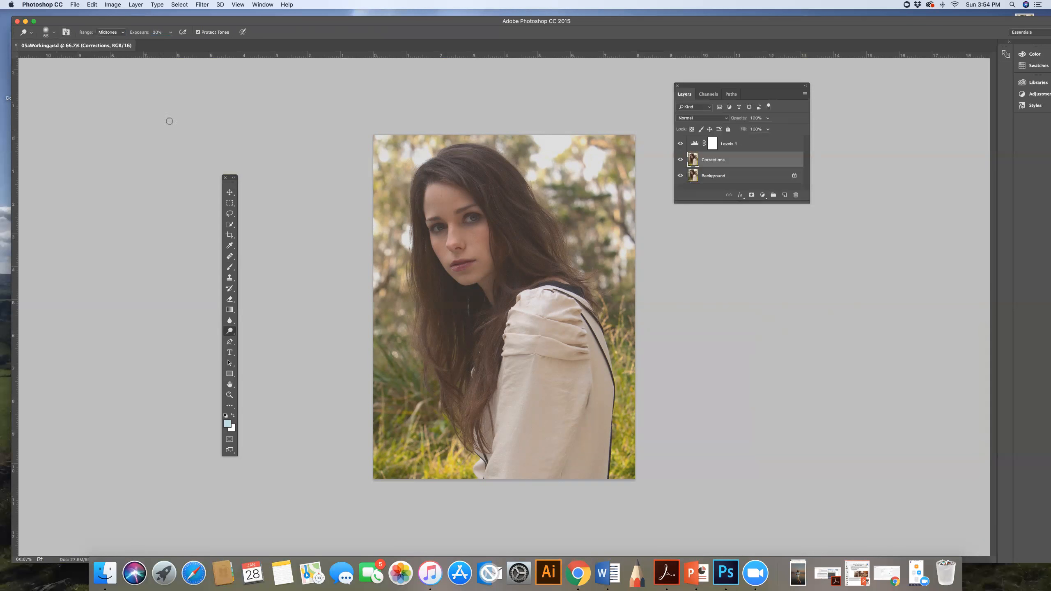
Step: Lighten the skin under both eyes with Dodge strokes on the Corrections layer
left_click(229, 394)
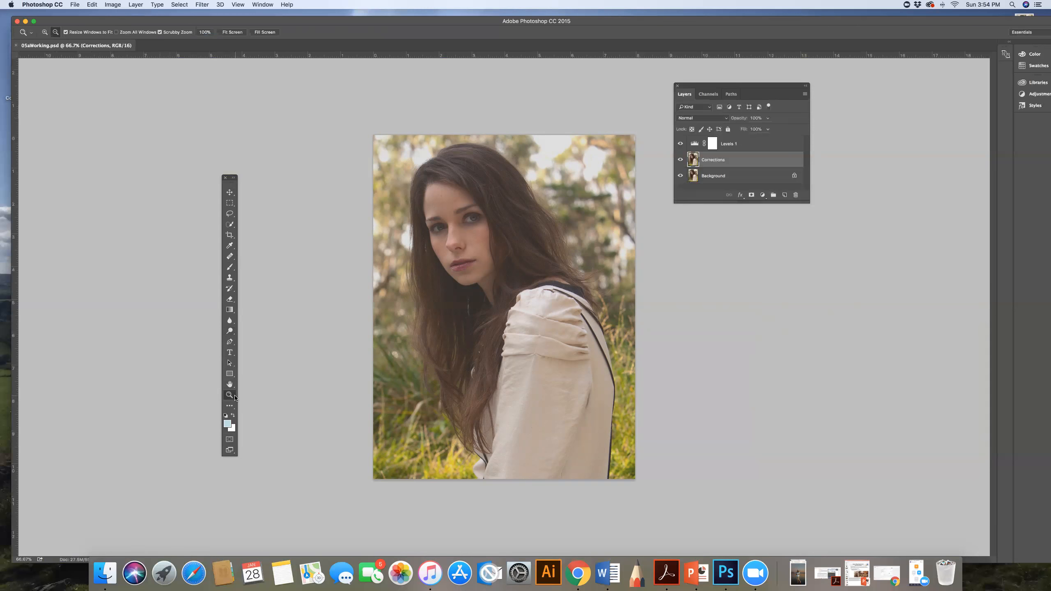
left_click_drag(454, 219, 487, 227)
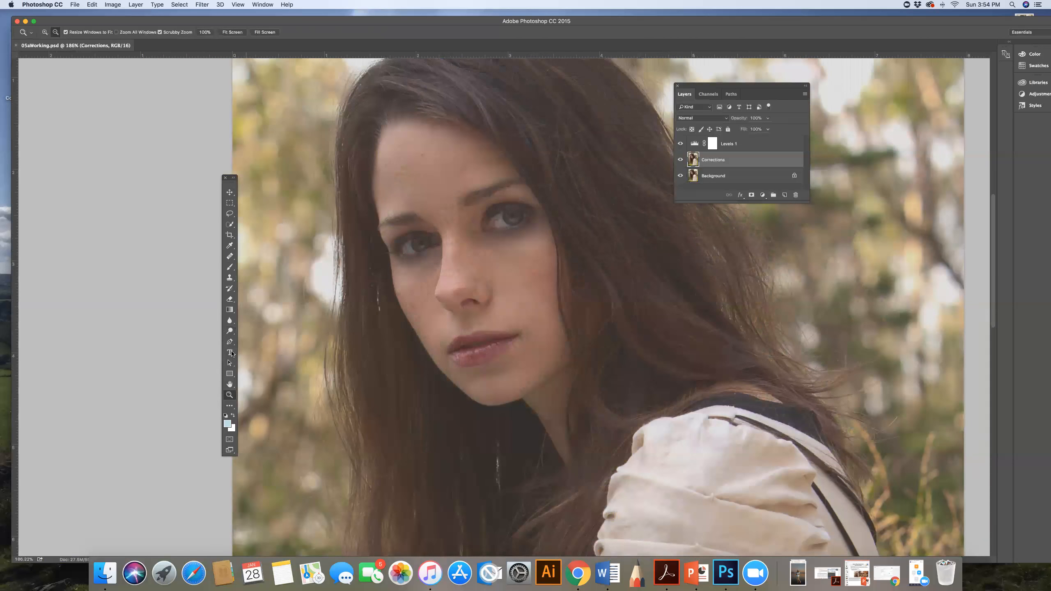
left_click(230, 331)
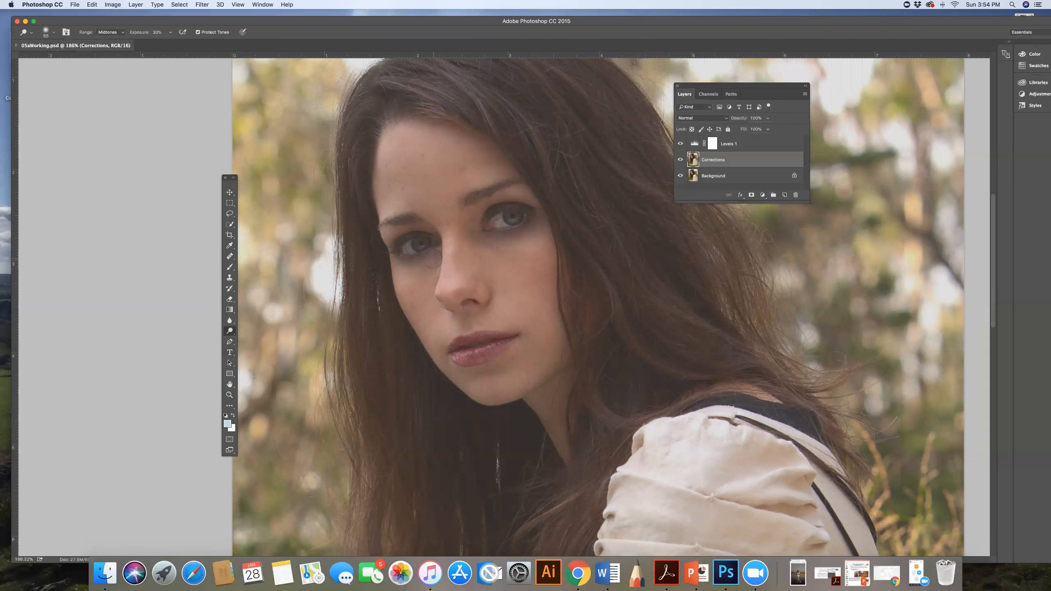
left_click_drag(397, 264, 432, 267)
left_click_drag(503, 245, 524, 233)
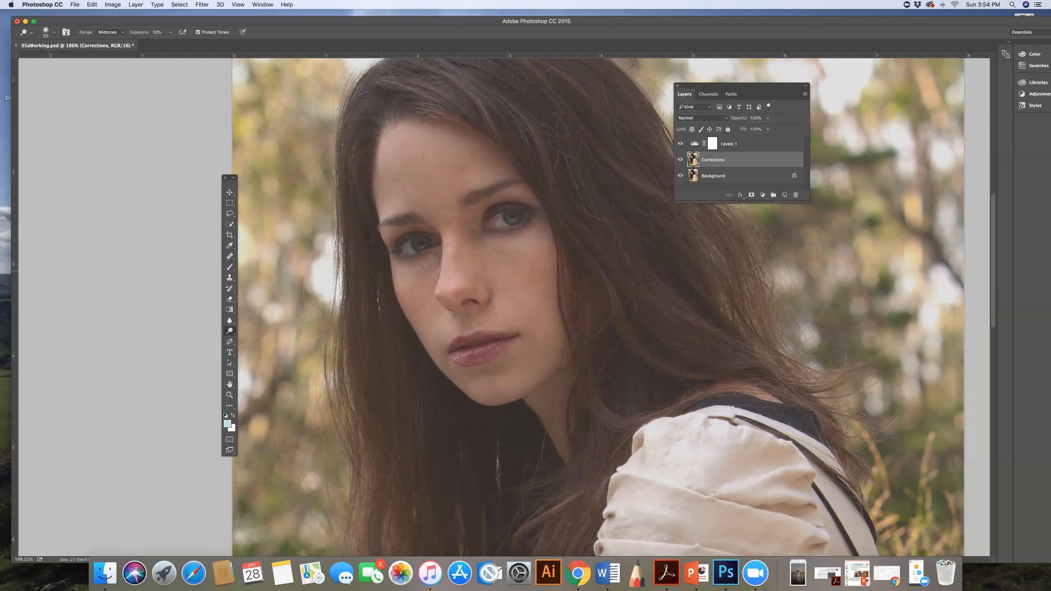
left_click_drag(429, 263, 407, 269)
Step: Step back through the History to the second Dodge stroke after the save
left_click(263, 4)
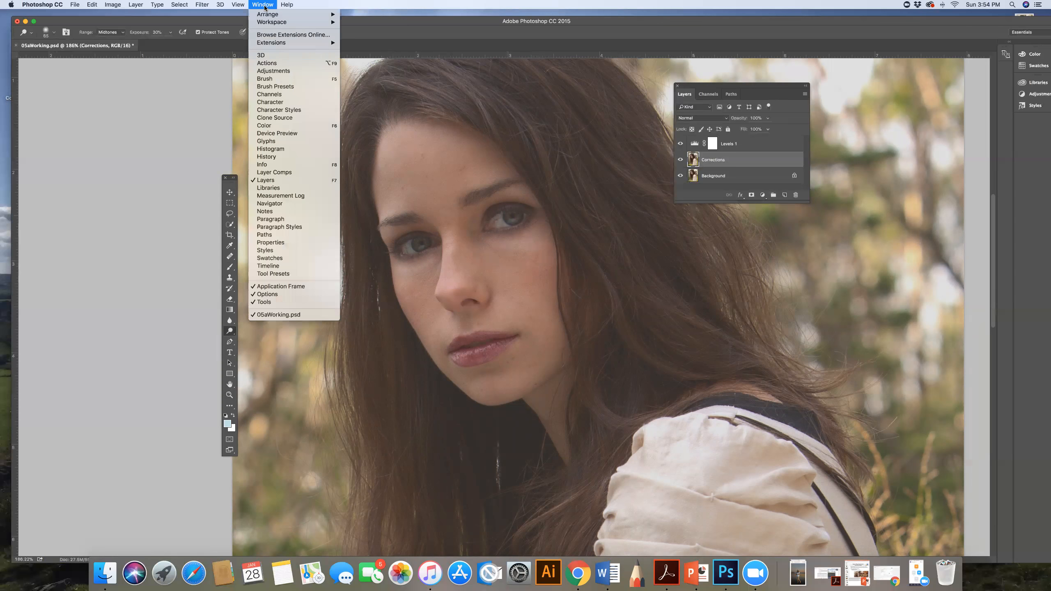
left_click(286, 157)
left_click(785, 230)
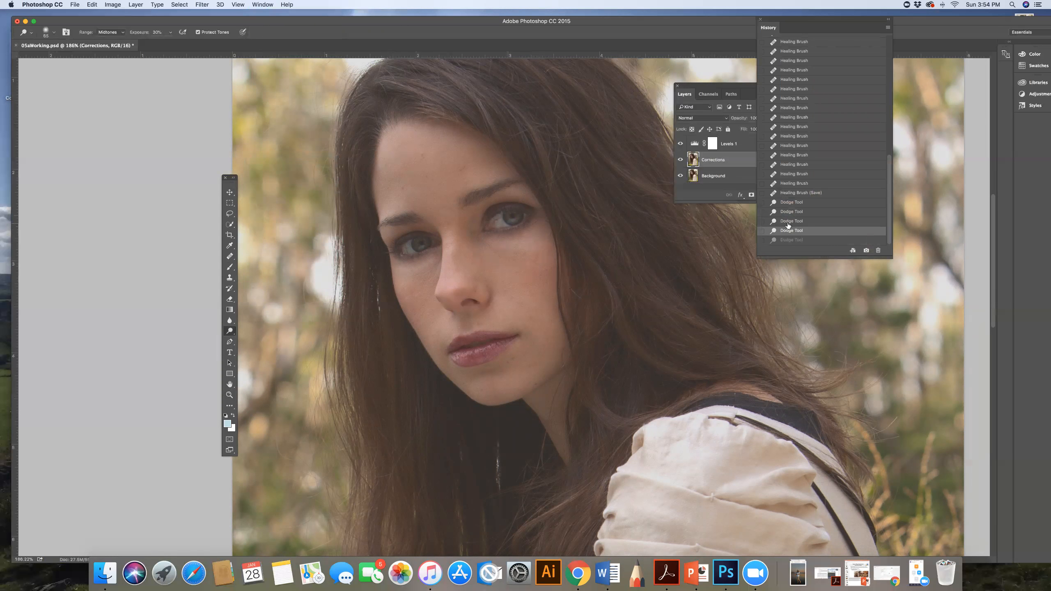
left_click(787, 223)
left_click(790, 212)
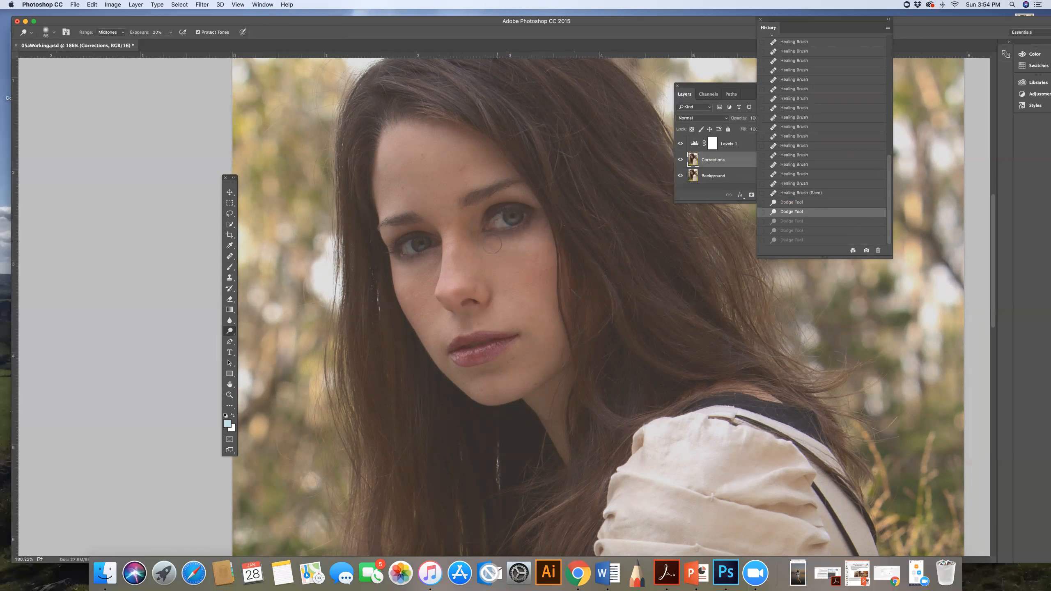
Step: Lower the Dodge exposure to 15%, lighten the under-eye areas gently, and save the document
left_click(155, 31)
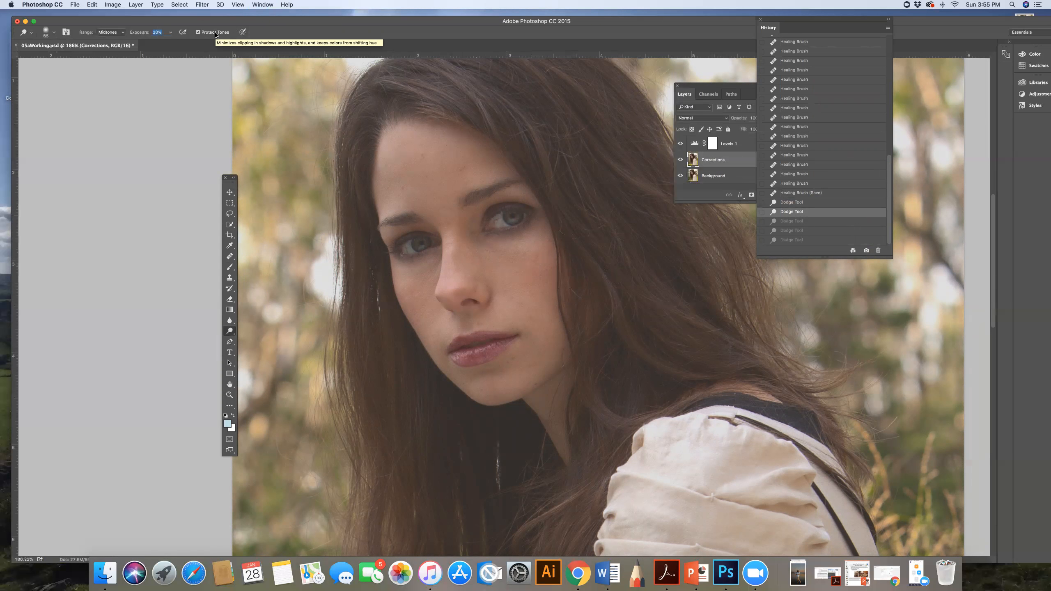
type("15")
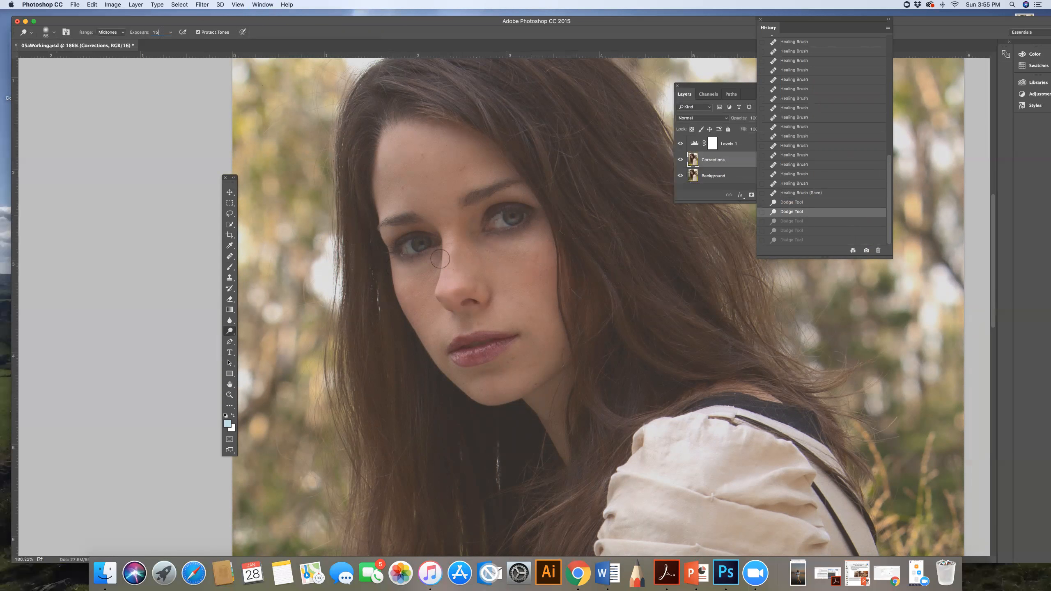
left_click_drag(423, 262, 431, 257)
left_click(413, 260)
mouse_move(518, 242)
left_mouse_down()
mouse_move(528, 240)
mouse_move(509, 240)
mouse_move(530, 245)
left_mouse_up()
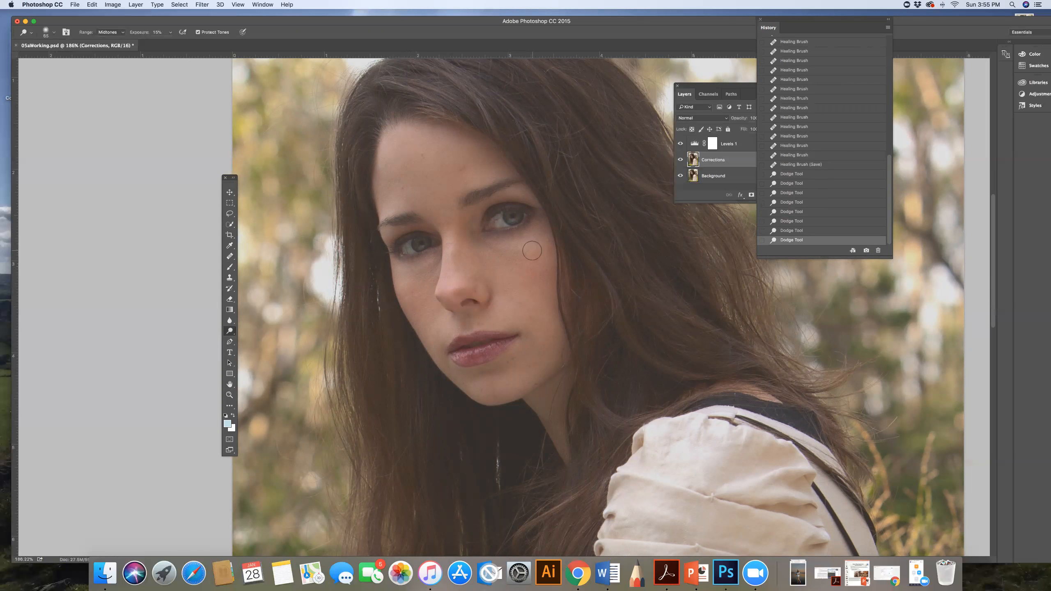
key("super+s")
Step: Switch to the Sponge tool and give it a 35 px brush with 0% hardness
left_click_drag(230, 331, 255, 346)
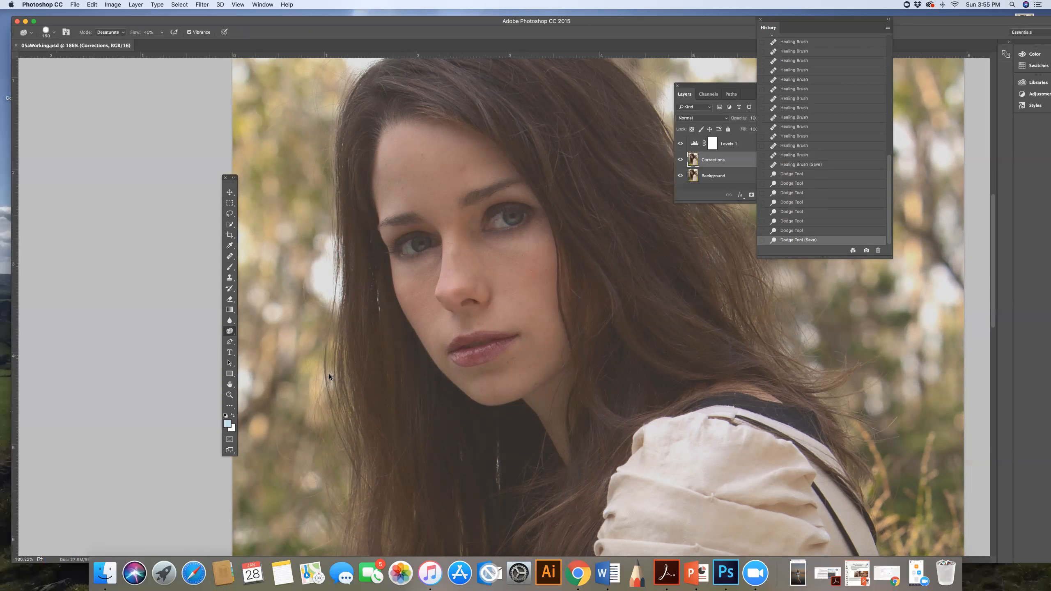
left_click(53, 33)
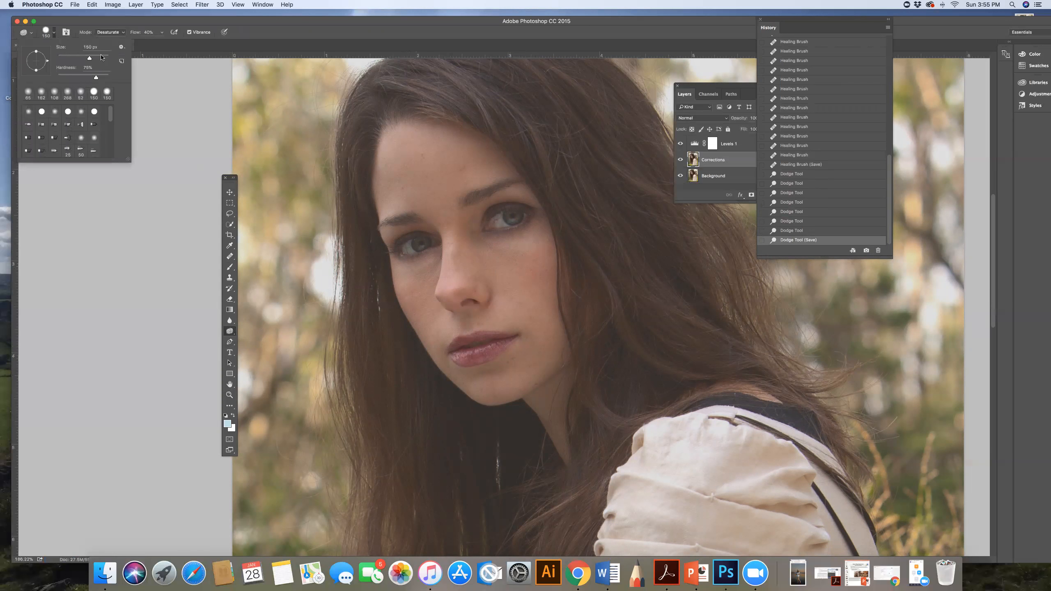
left_click(93, 47)
type("35")
left_click_drag(96, 78, 46, 80)
Step: Set the Sponge tool to Saturate mode with 50% flow
left_click(111, 32)
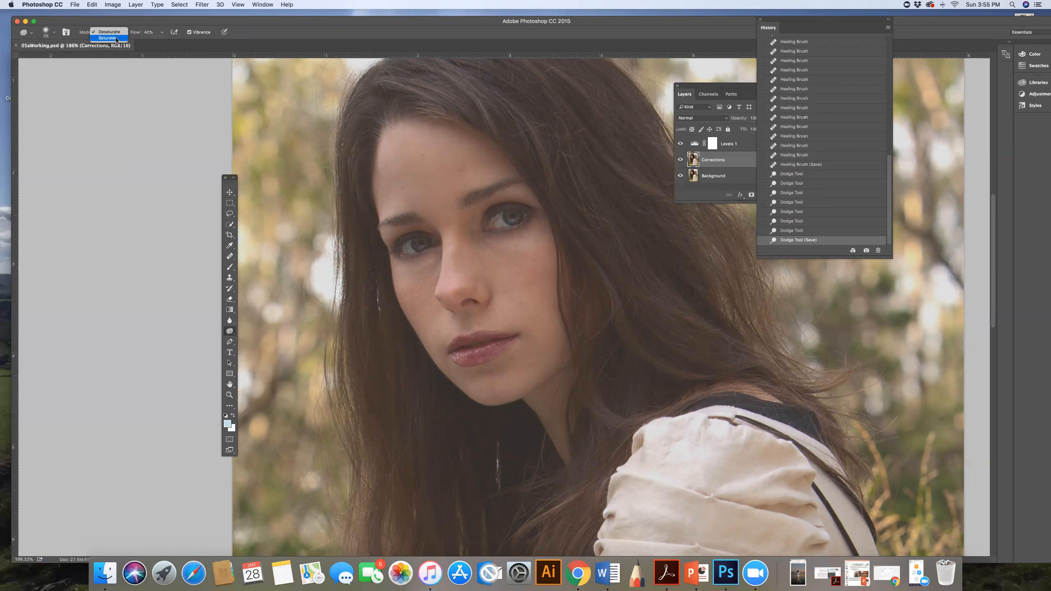
left_click(115, 39)
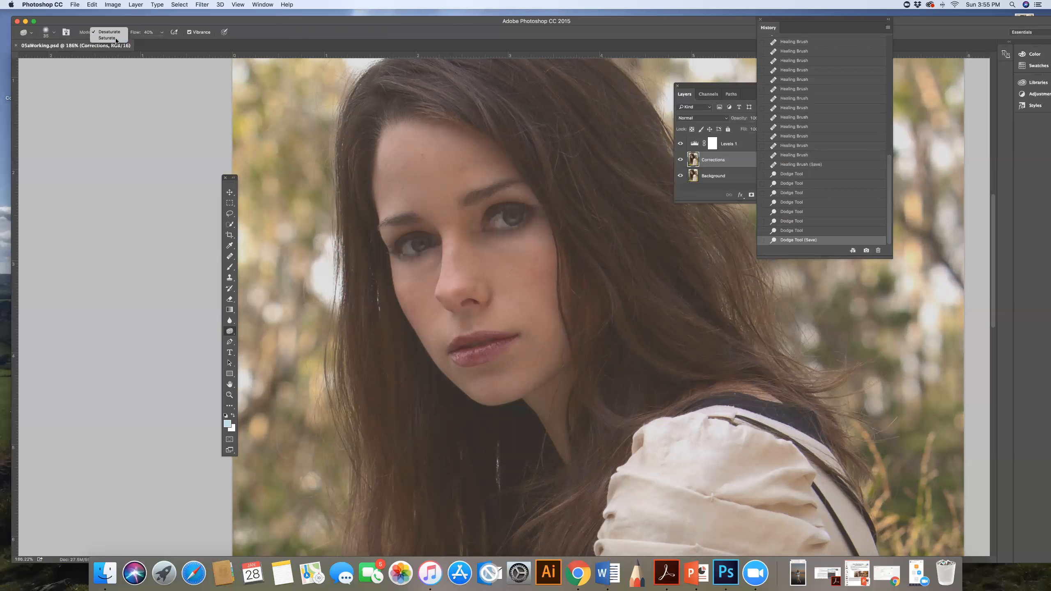
left_click(148, 32)
type("50")
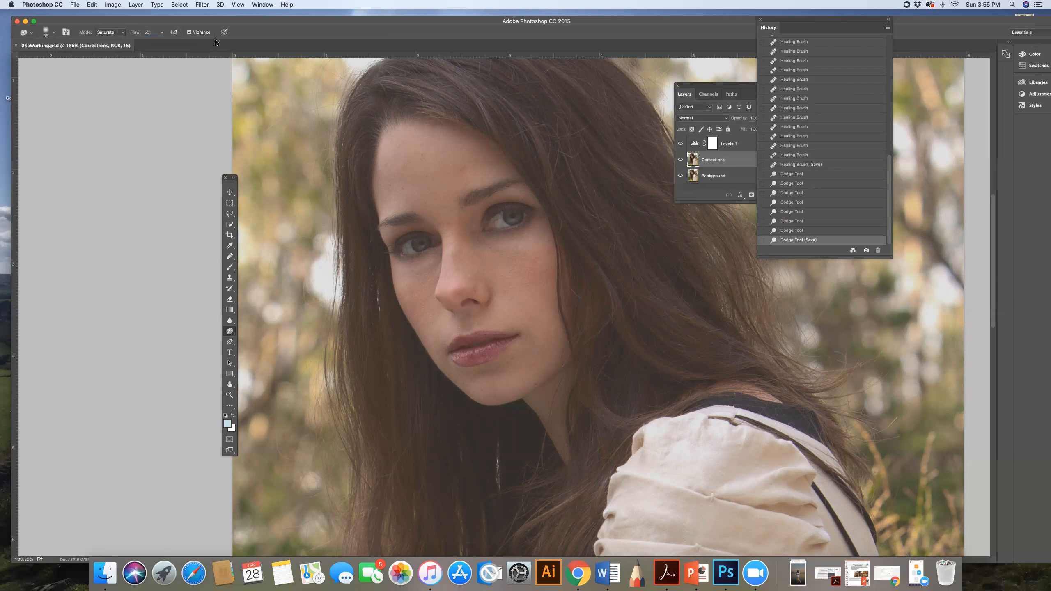
Step: Boost the color of both irises with Sponge strokes
left_click(229, 394)
left_click_drag(413, 225, 413, 226)
left_click(229, 331)
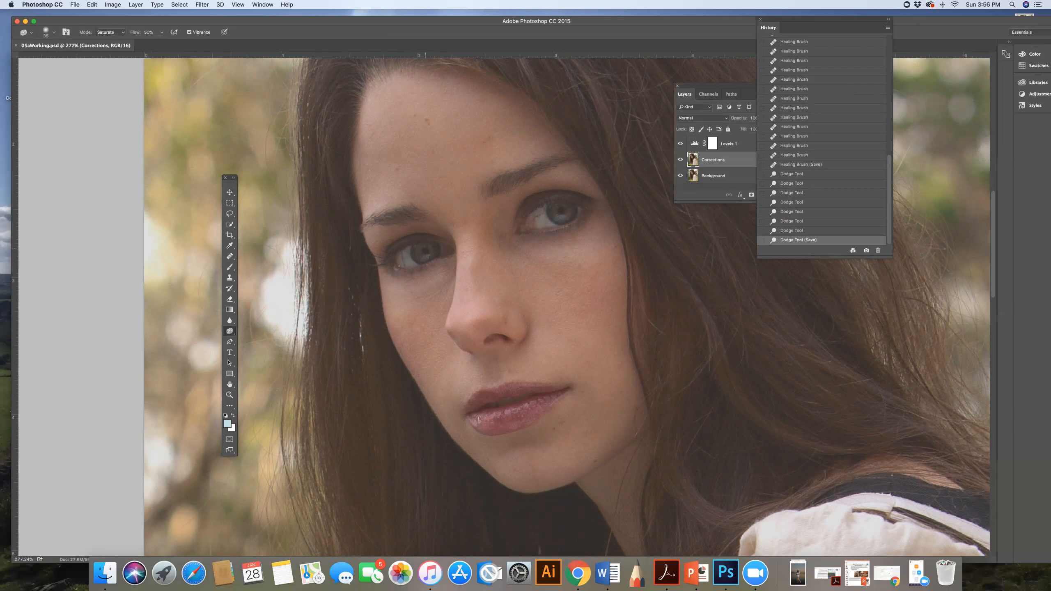
left_click_drag(418, 249, 419, 241)
left_click_drag(557, 216, 566, 215)
left_click_drag(428, 254, 425, 250)
left_click_drag(566, 214, 554, 205)
Step: Check the saturated eyes on the whole portrait and save the document
key("super+minus")
key("super+minus")
key("super+minus")
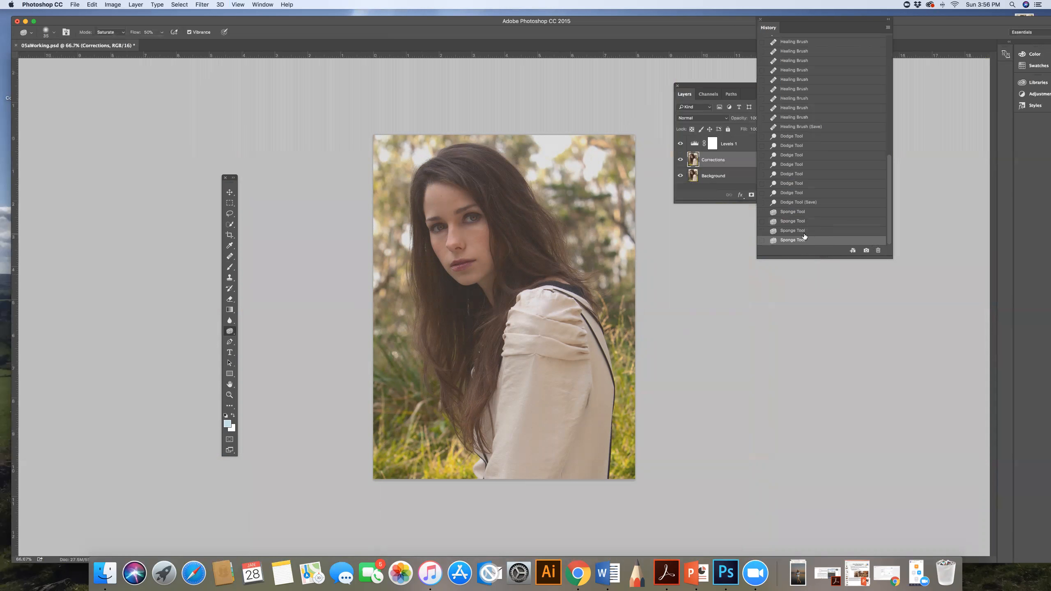
scroll(804, 236, "up", 1)
left_click(229, 394)
left_click_drag(485, 251, 494, 256)
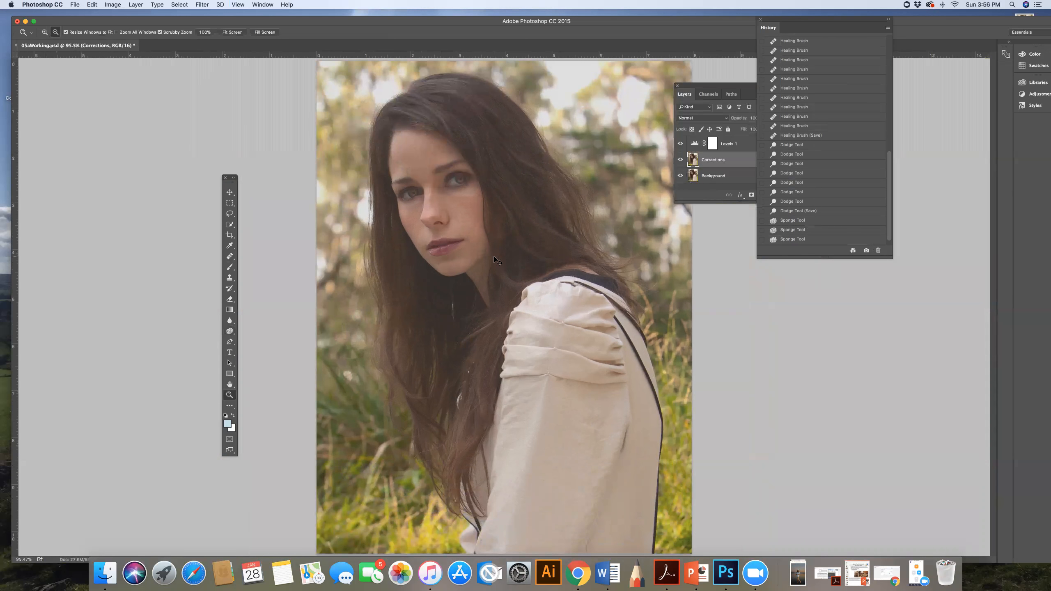
key("super+s")
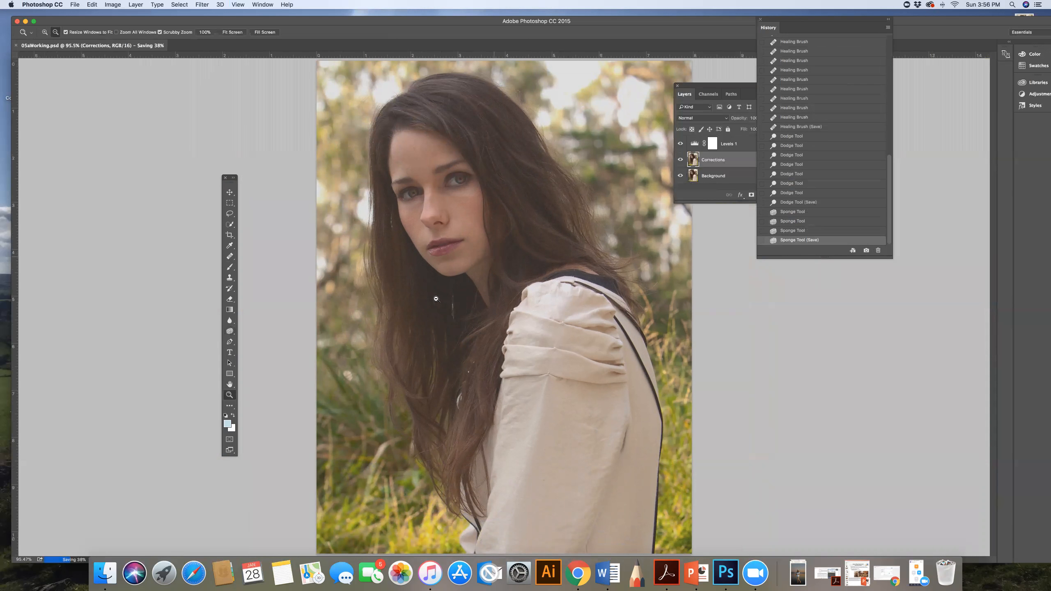
Step: Return to the Dodge tool and set its range to Shadows
left_click(230, 331)
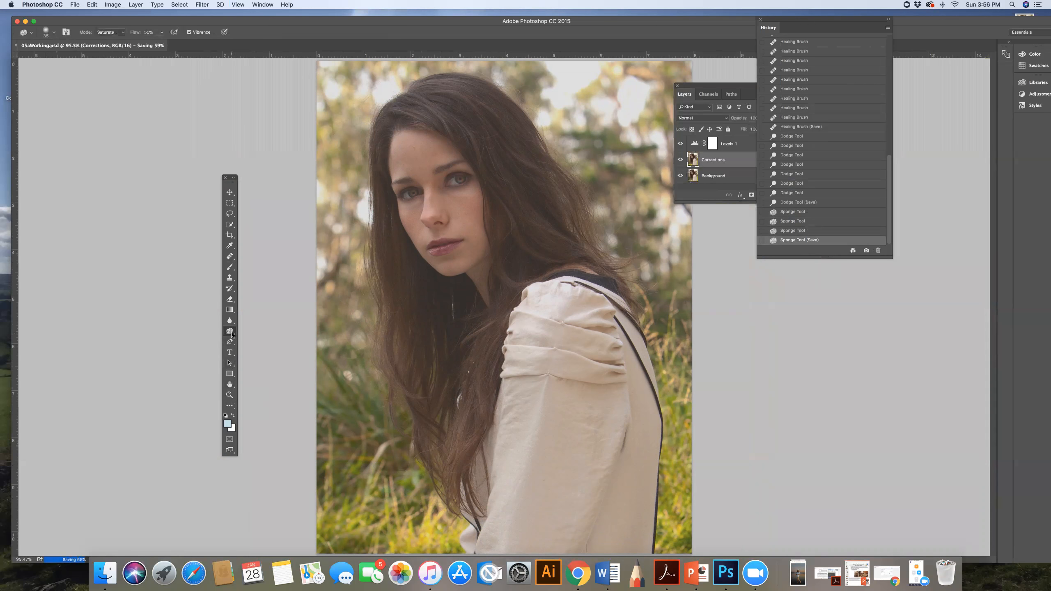
left_click(249, 331)
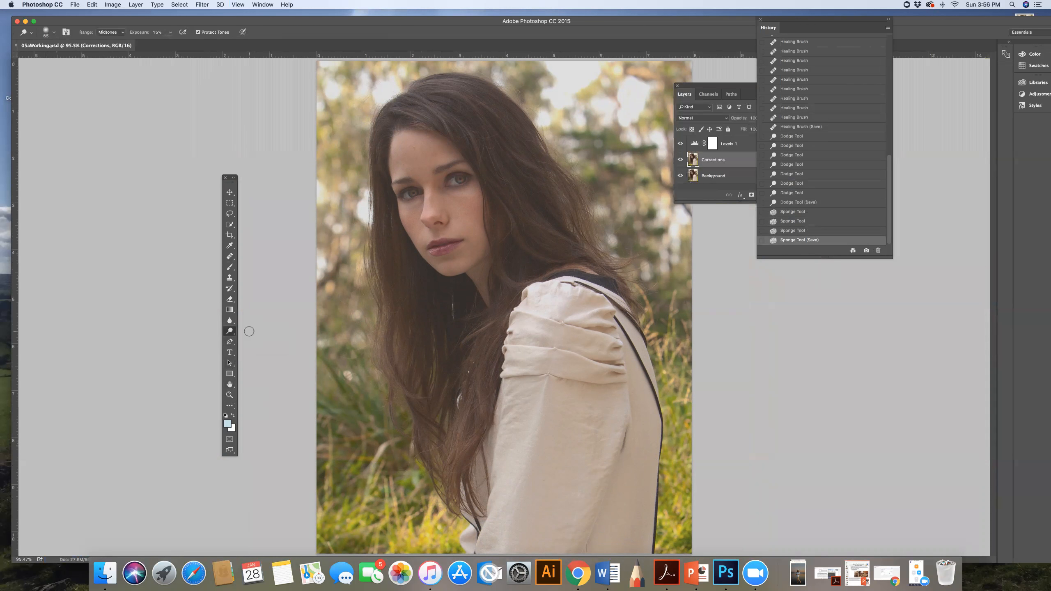
left_click(116, 33)
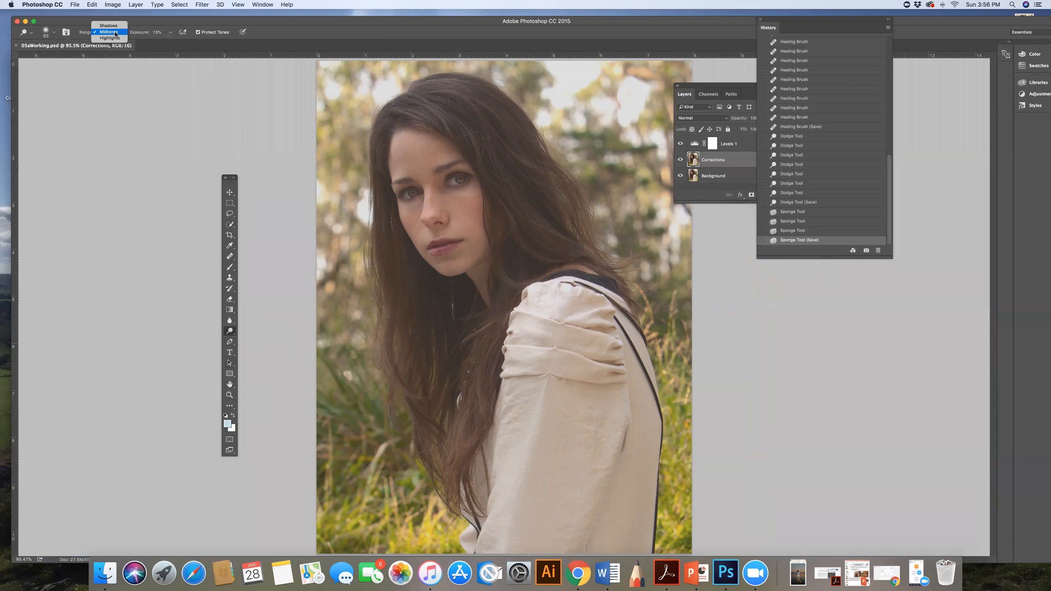
left_click(115, 27)
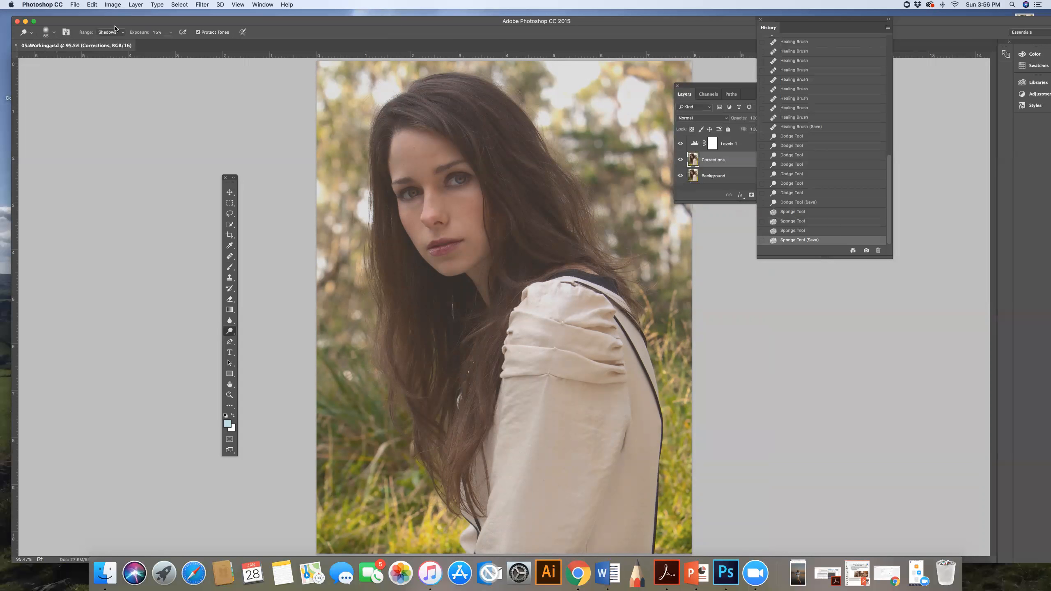
Step: Reduce the Dodge brush size and lighten the shadow along the upper eyelid of the eye on the image's left
left_click(230, 396)
left_click_drag(429, 162, 447, 205)
left_click(228, 333)
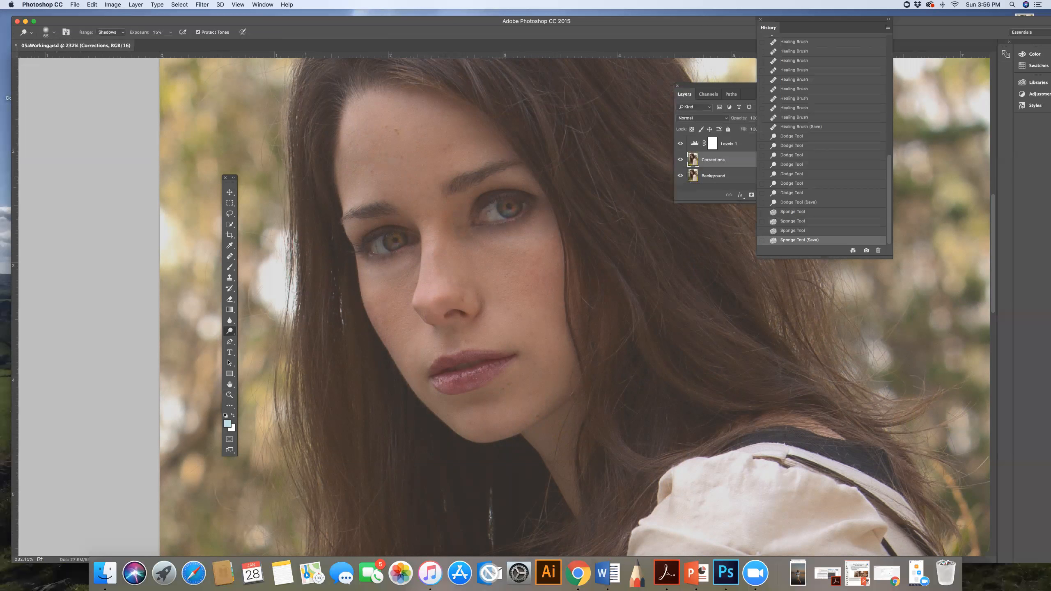
left_click(54, 33)
left_click_drag(69, 58, 66, 58)
key("Return")
left_click_drag(367, 227, 404, 229)
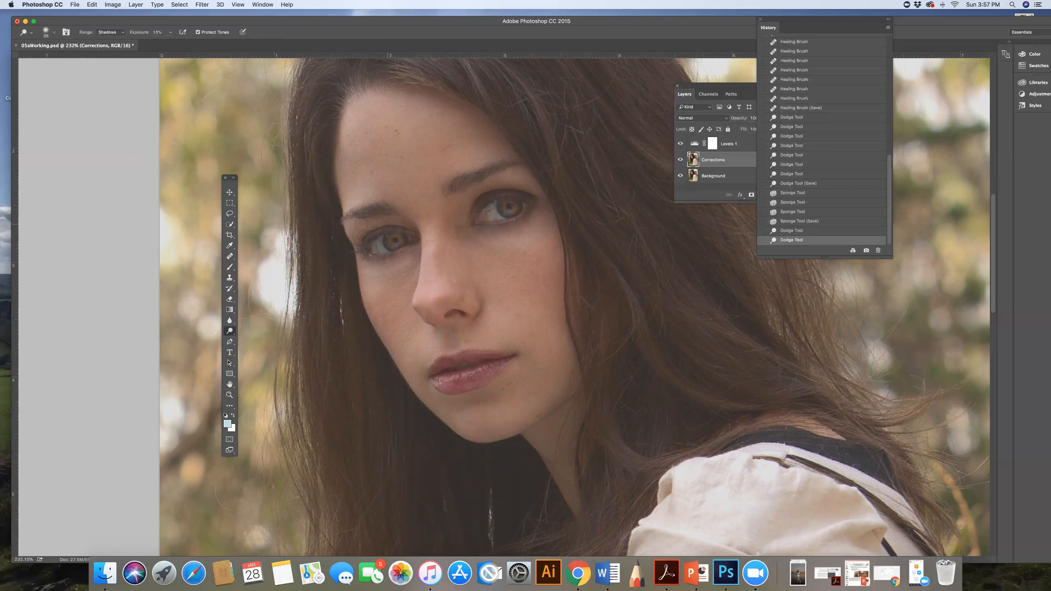
Step: Lighten the shadows along the eyelids and around both eyes with more Dodge strokes on the Corrections layer
left_click_drag(352, 244, 355, 246)
left_click_drag(506, 192, 475, 206)
mouse_move(539, 202)
left_mouse_down()
mouse_move(474, 213)
mouse_move(515, 199)
left_mouse_up()
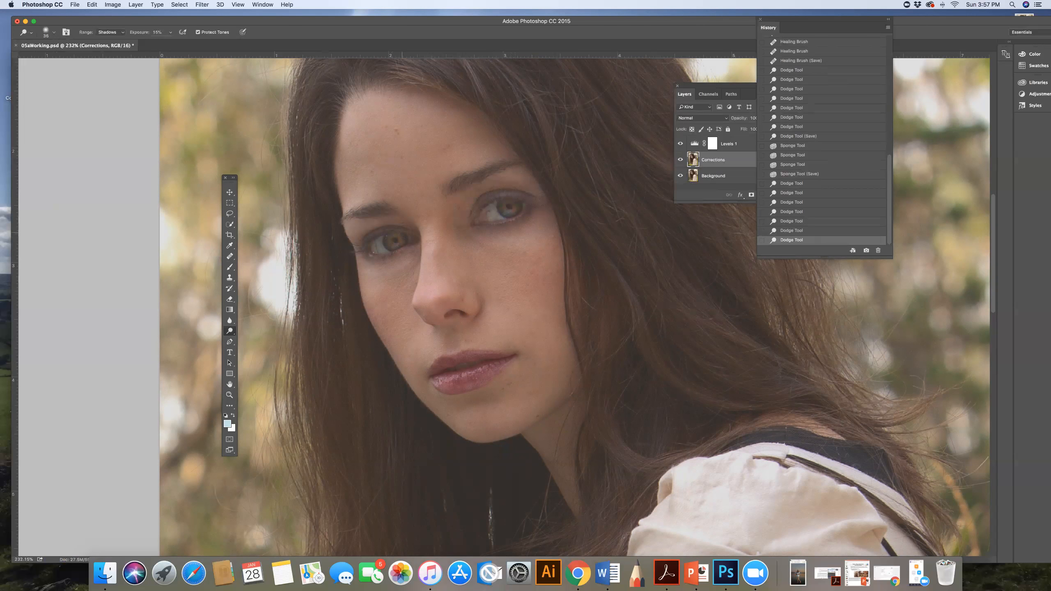
left_click_drag(358, 242, 412, 239)
left_click_drag(480, 201, 521, 205)
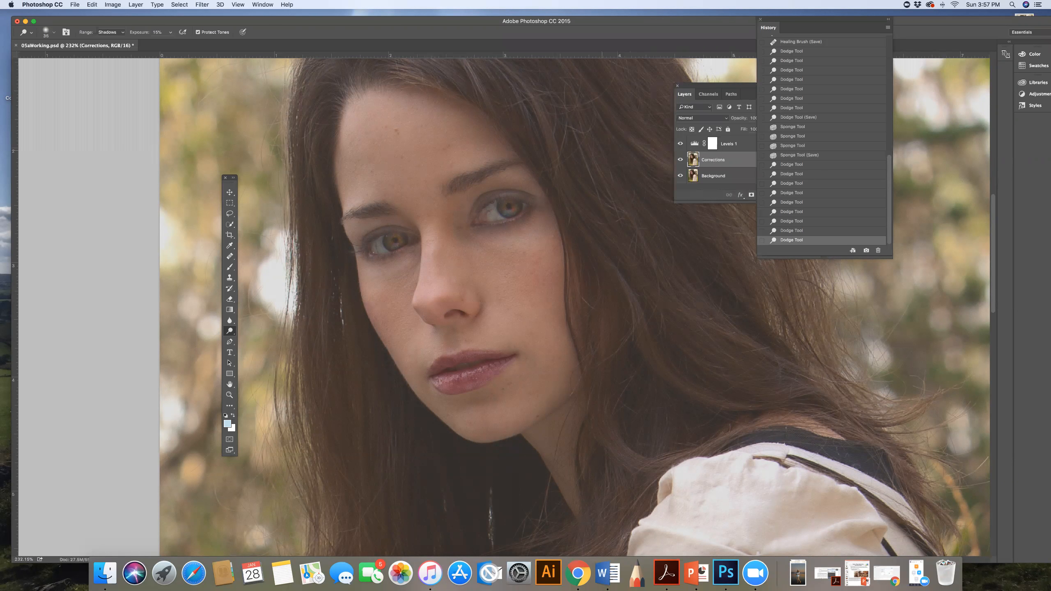
Step: Examine the lightened eye areas up close and in the context of the whole portrait
left_click(230, 396)
scroll(334, 369, "left", 3)
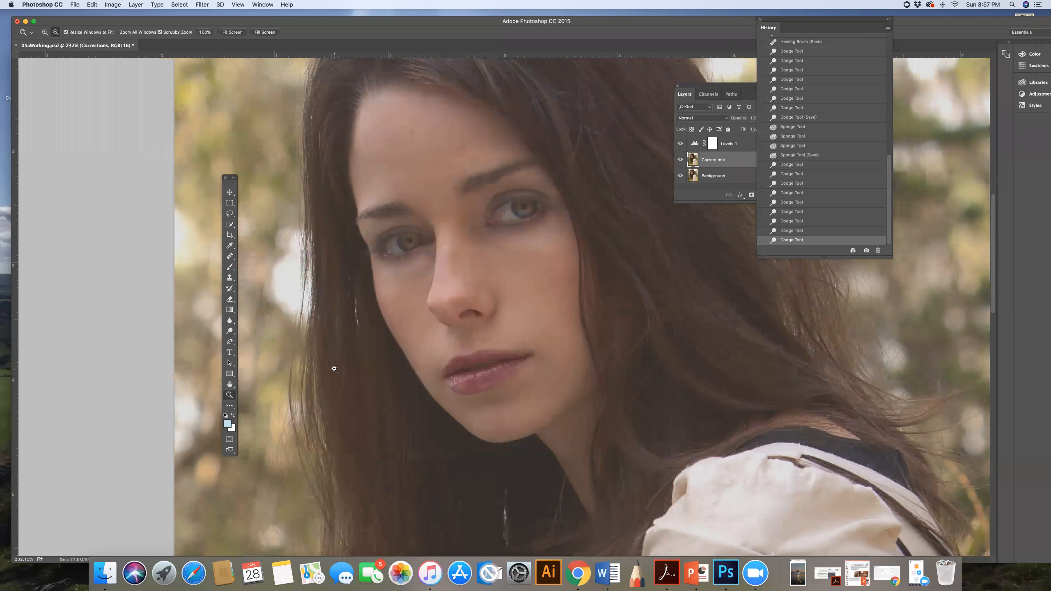
scroll(345, 363, "up", 10)
scroll(478, 391, "down", 5)
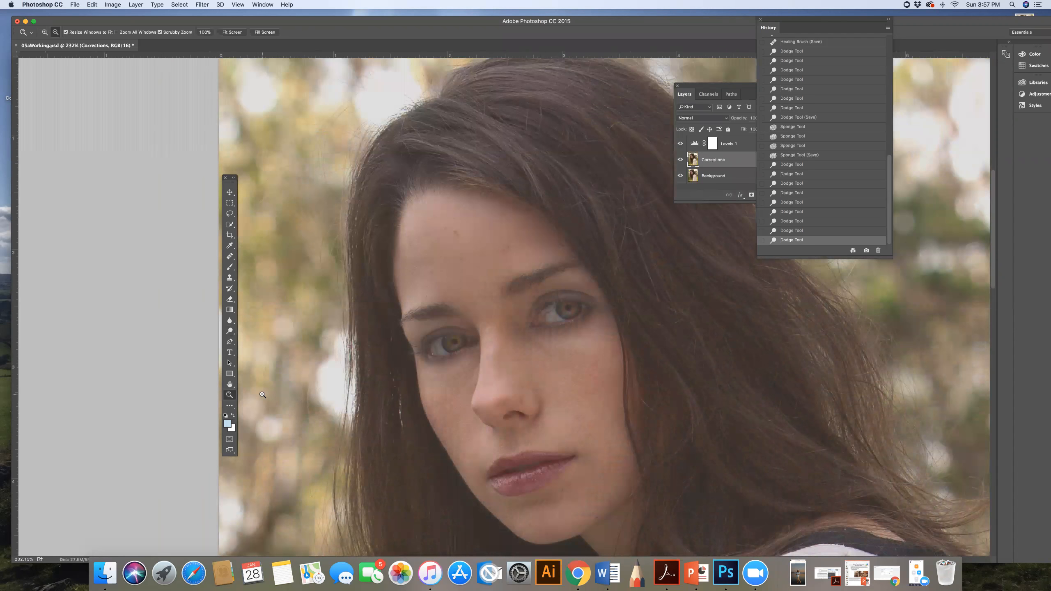
left_click(344, 396)
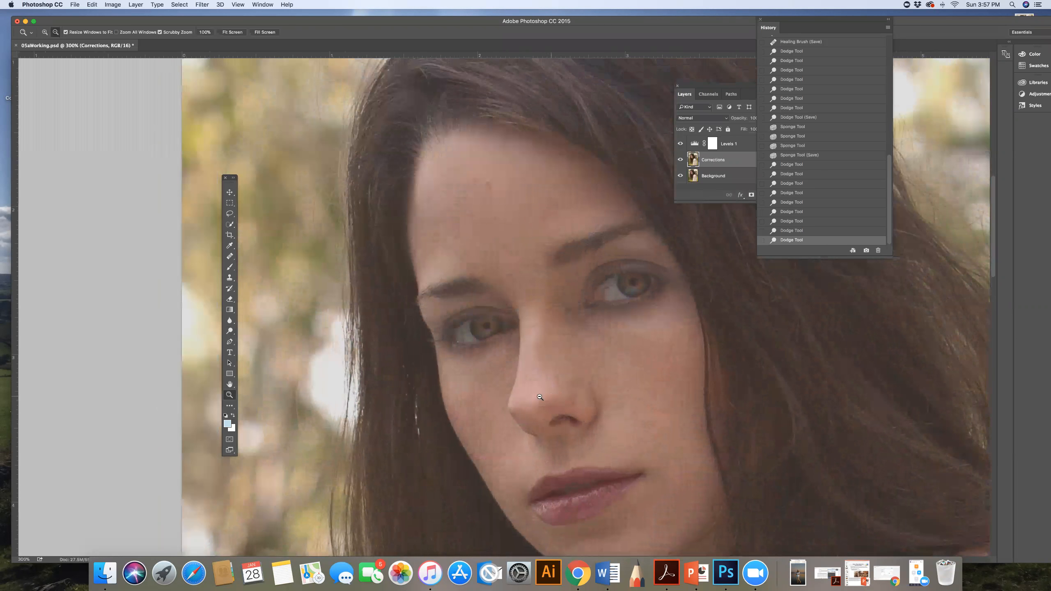
left_click(540, 397, "alt")
left_click(567, 398, "alt")
left_click(580, 399, "alt")
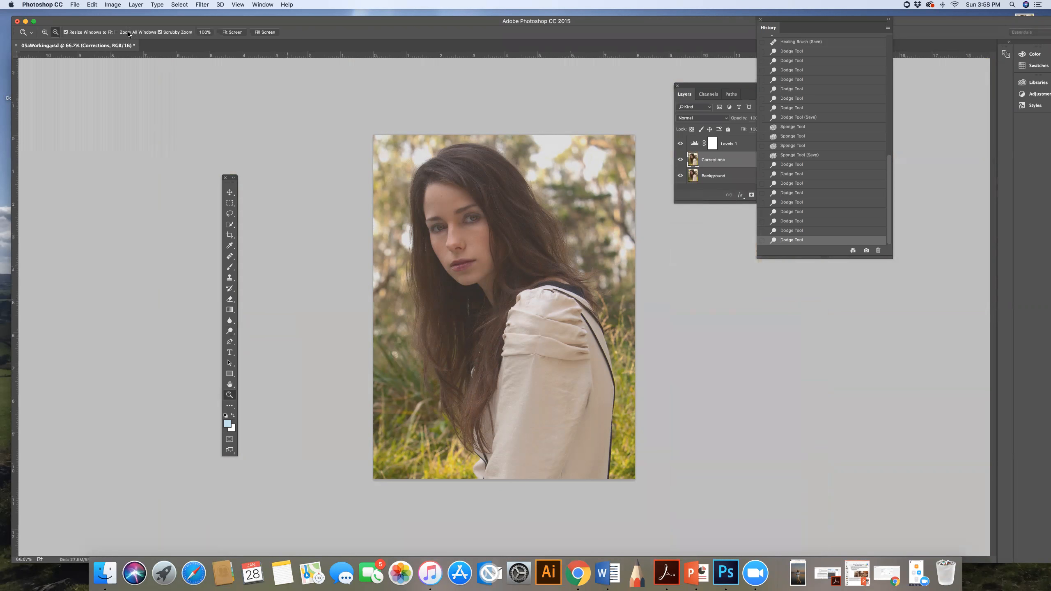
Step: Save the retouched portrait as a new Photoshop file named 05aFinal.psd in the CAD Exercises folder, keeping its layers
left_click(74, 4)
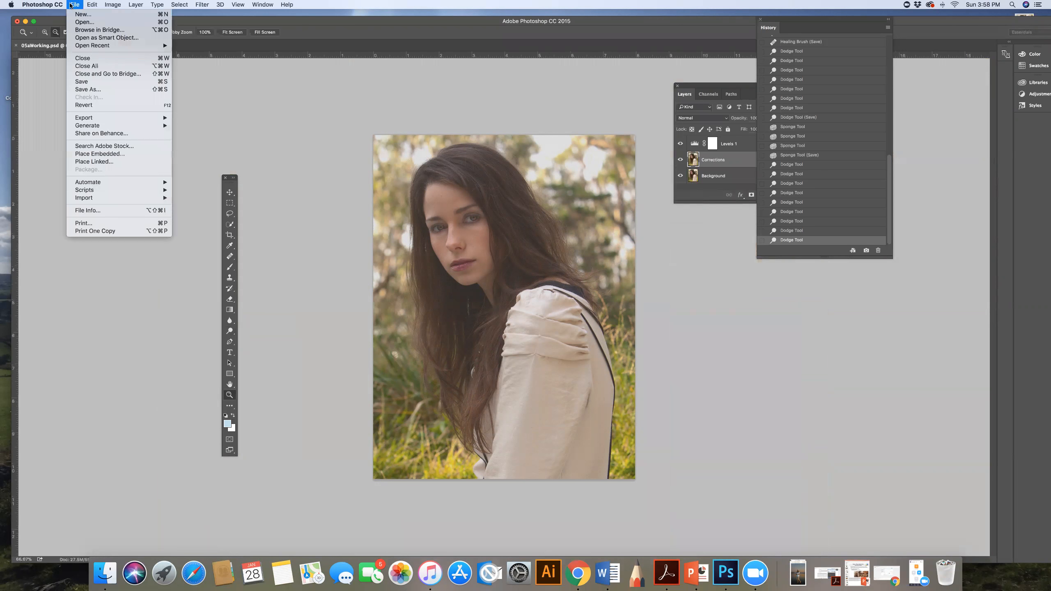
left_click(99, 89)
key("Right")
key("BackSpace")
key("BackSpace")
key("BackSpace")
key("BackSpace")
key("BackSpace")
key("BackSpace")
key("BackSpace")
type("Final")
key("Return")
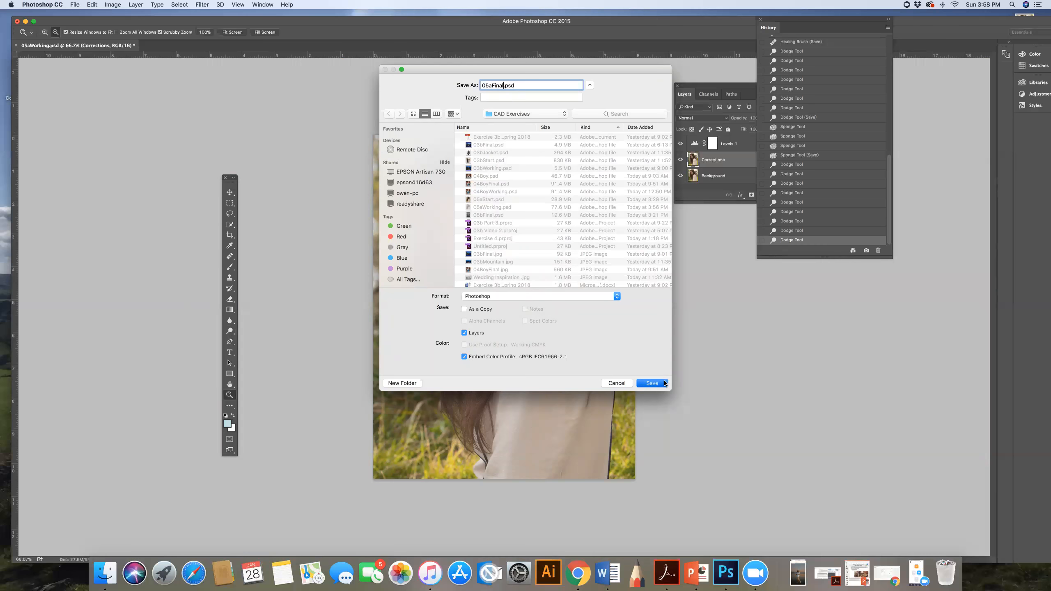
left_click(625, 248)
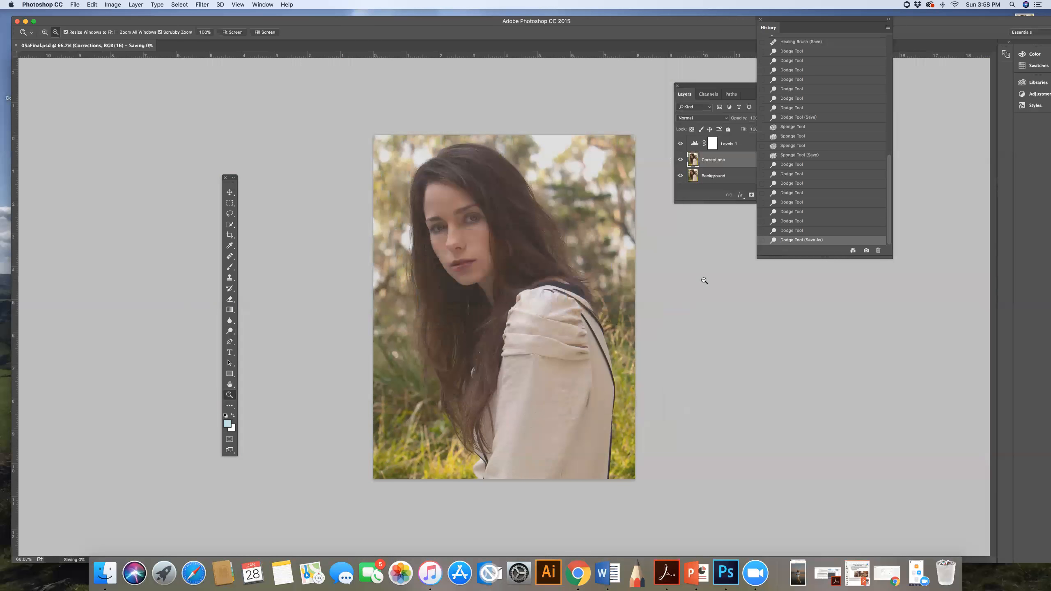